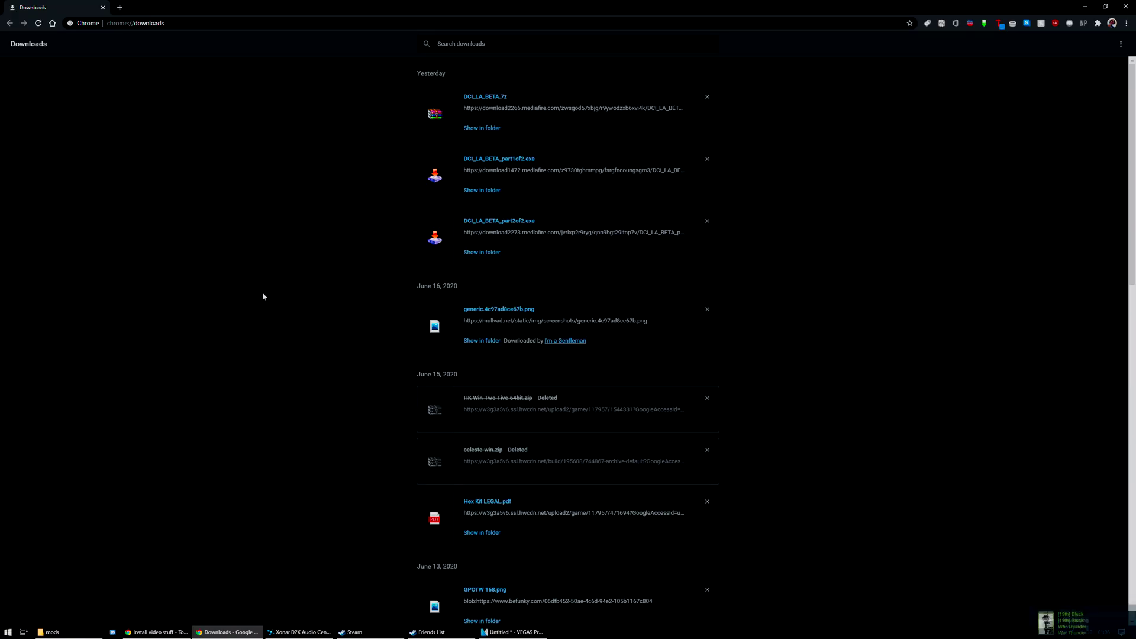
Open the options menu for the DCI_LA_BETA part1of2 download in Chrome's downloads list
{"action": "right_click", "coordinate": [504, 166]}
Run DCI_LA_BETA_part1of2.exe from Downloads as administrator, approve UAC, and pass the welcome page
{"action": "left_click", "coordinate": [368, 211]}
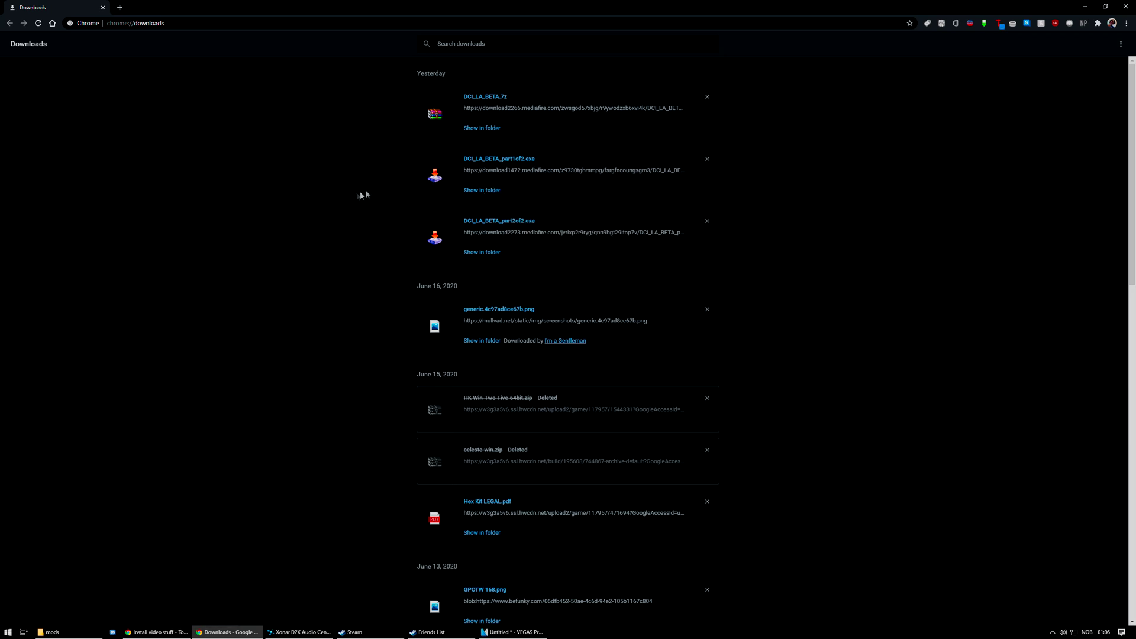
{"action": "left_click", "coordinate": [482, 191]}
{"action": "right_click", "coordinate": [586, 352]}
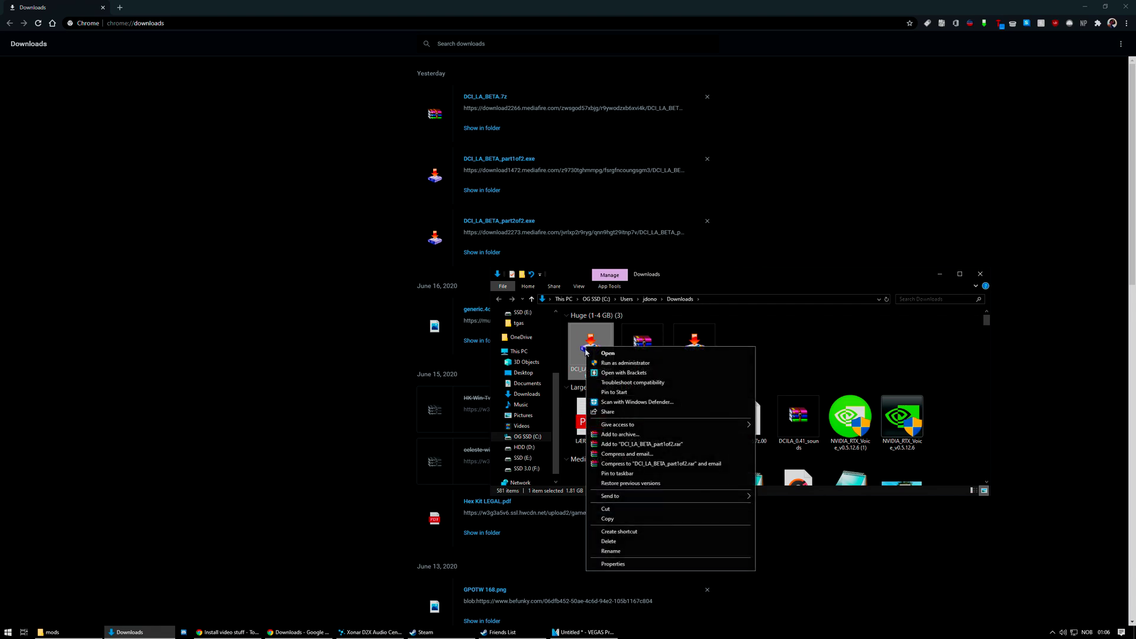
{"action": "left_click", "coordinate": [617, 363]}
{"action": "left_click", "coordinate": [524, 379]}
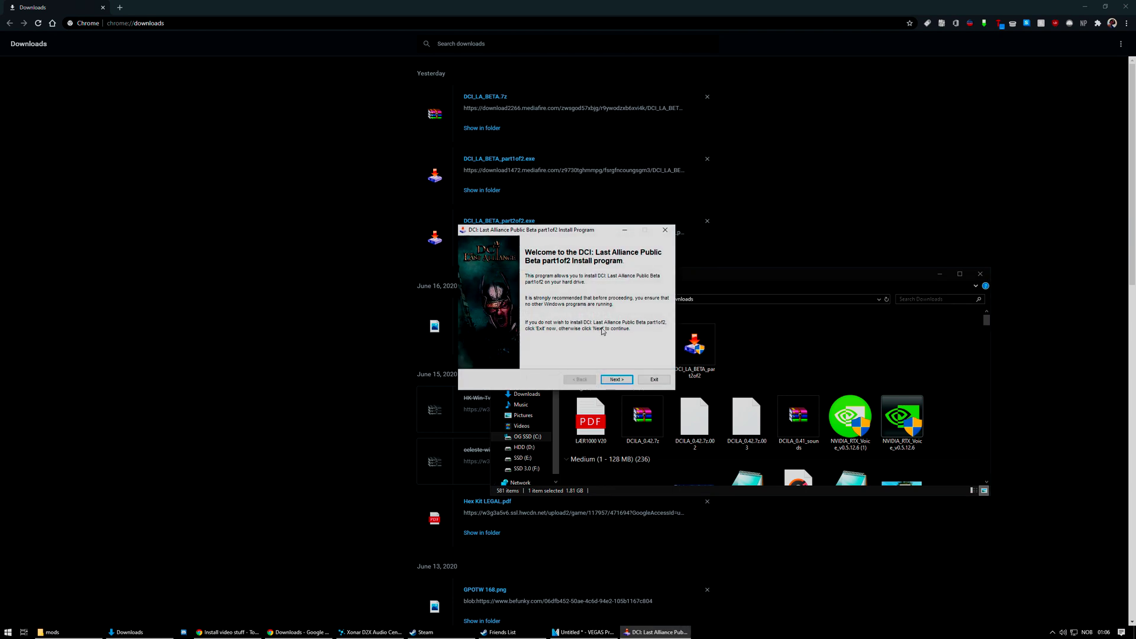
{"action": "left_click", "coordinate": [615, 380]}
Review the Third Age Total War requirement and accept the license agreement
{"action": "left_click", "coordinate": [538, 303]}
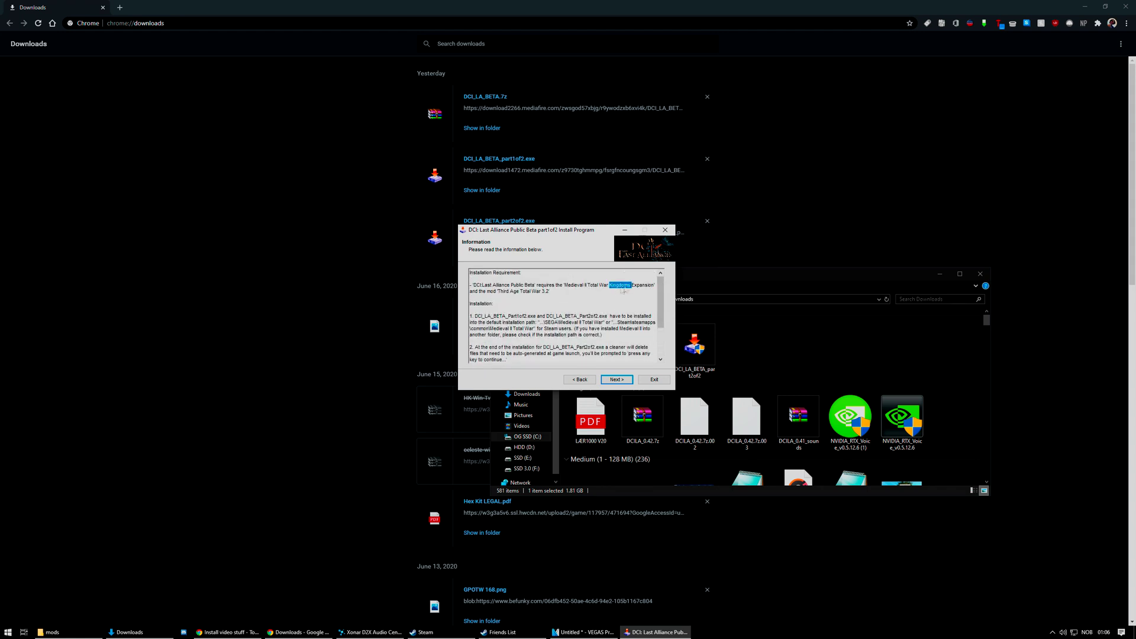
{"action": "left_click_drag", "start_coordinate": [513, 291], "coordinate": [556, 294]}
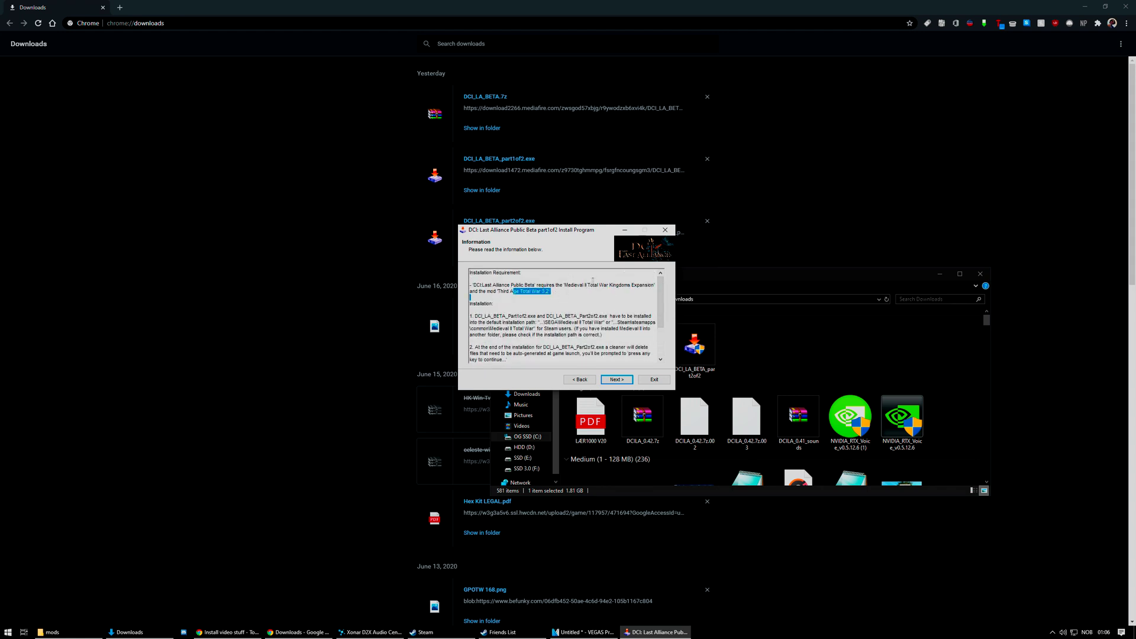
{"action": "scroll", "coordinate": [608, 287], "scroll_direction": "down", "scroll_amount": 3}
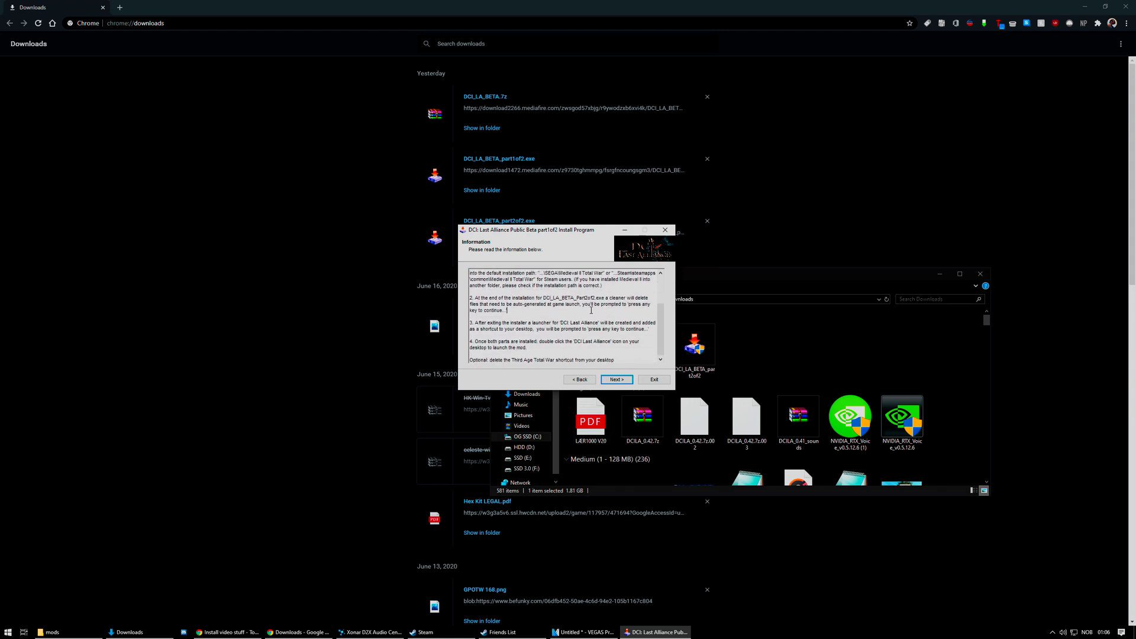
{"action": "left_click", "coordinate": [617, 379]}
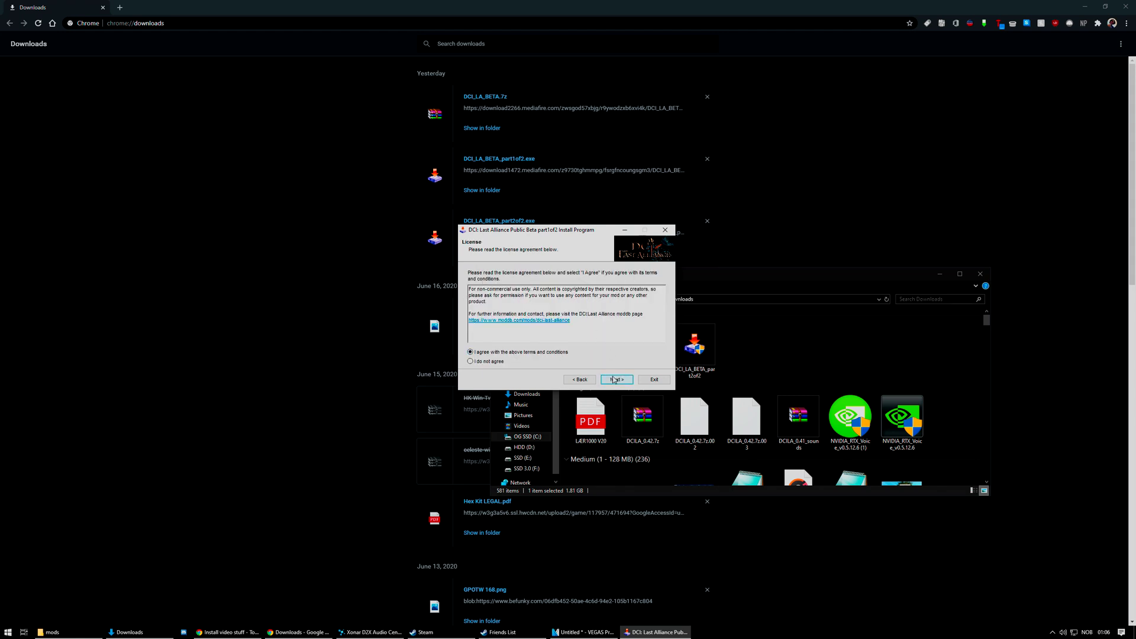
{"action": "left_click", "coordinate": [614, 379]}
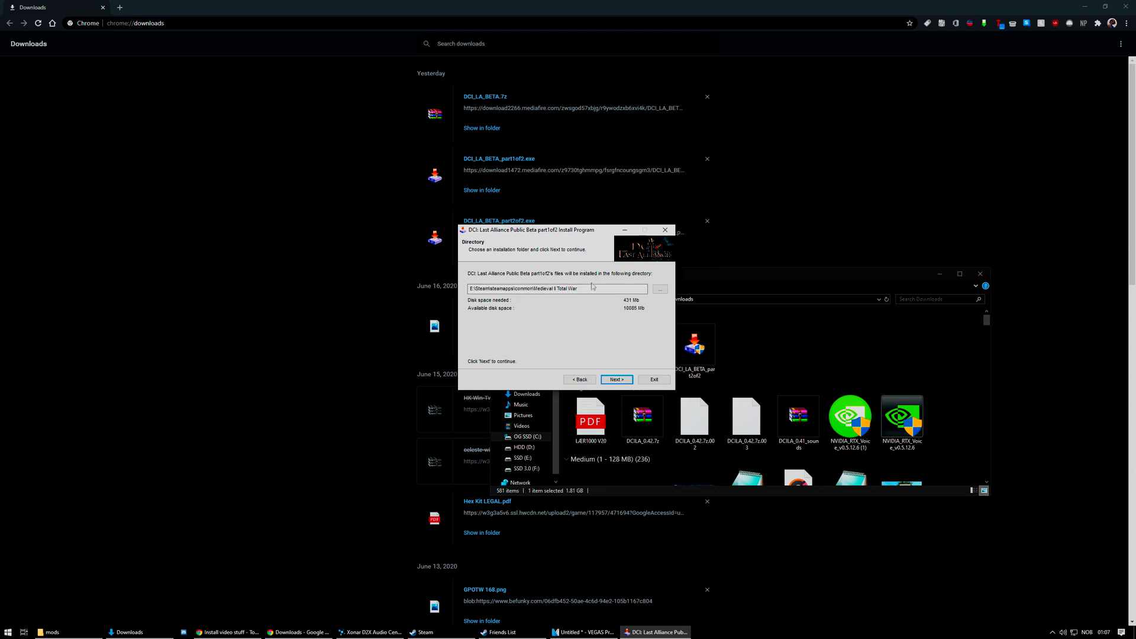
Keep E:\Steam\steamapps\common\Medieval II Total War as the install path and start installing
{"action": "left_click_drag", "start_coordinate": [592, 287], "coordinate": [473, 288]}
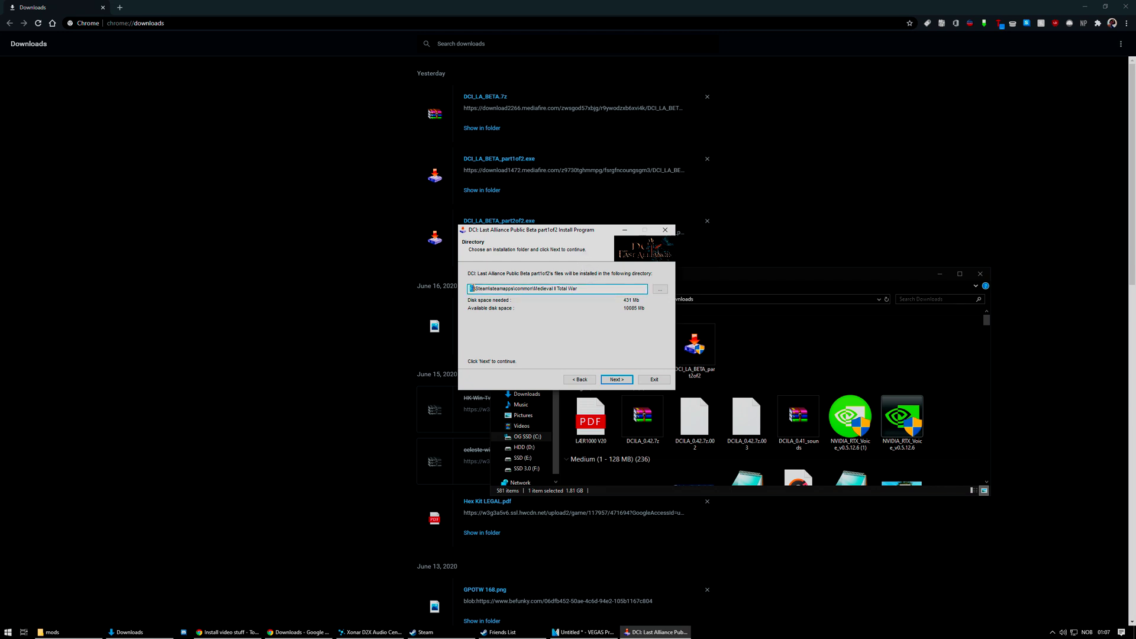
{"action": "left_click", "coordinate": [582, 290]}
{"action": "left_click_drag", "start_coordinate": [537, 288], "coordinate": [558, 313]}
{"action": "left_click", "coordinate": [535, 289]}
{"action": "left_click", "coordinate": [574, 292]}
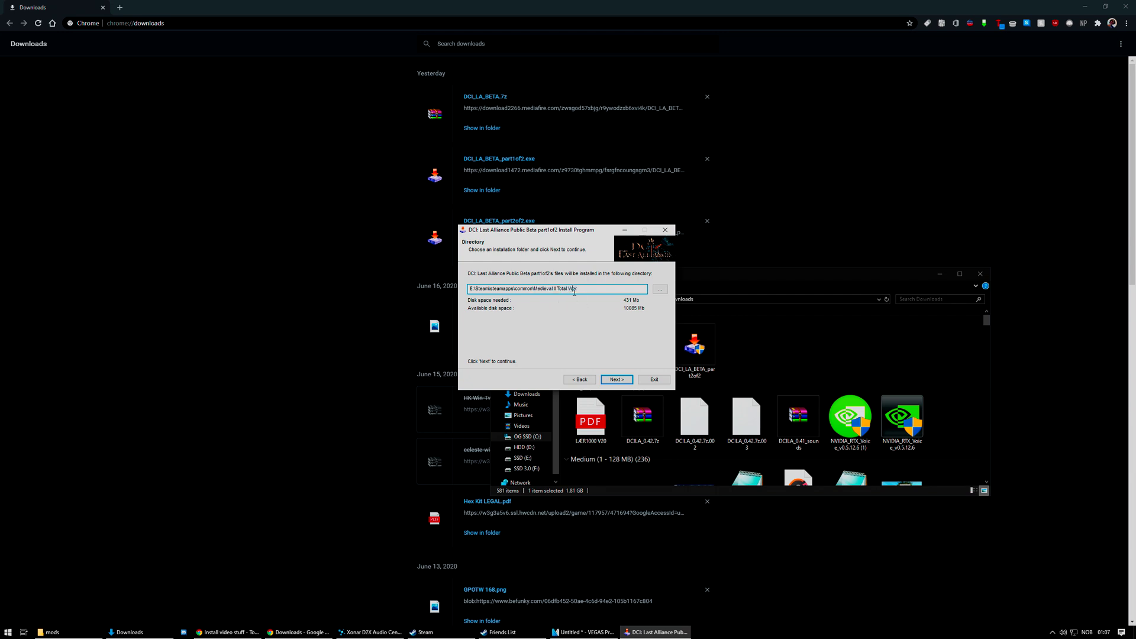
{"action": "left_click_drag", "start_coordinate": [537, 289], "coordinate": [607, 289]}
{"action": "left_click", "coordinate": [536, 289]}
{"action": "left_click", "coordinate": [600, 289]}
{"action": "left_click", "coordinate": [610, 382]}
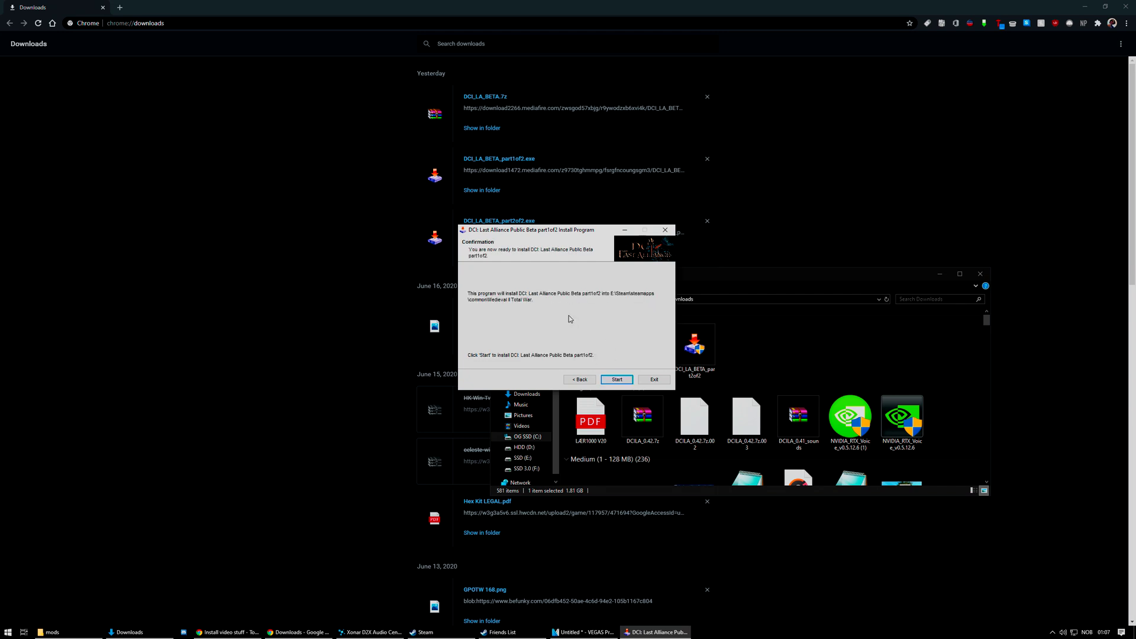
{"action": "left_click", "coordinate": [625, 380]}
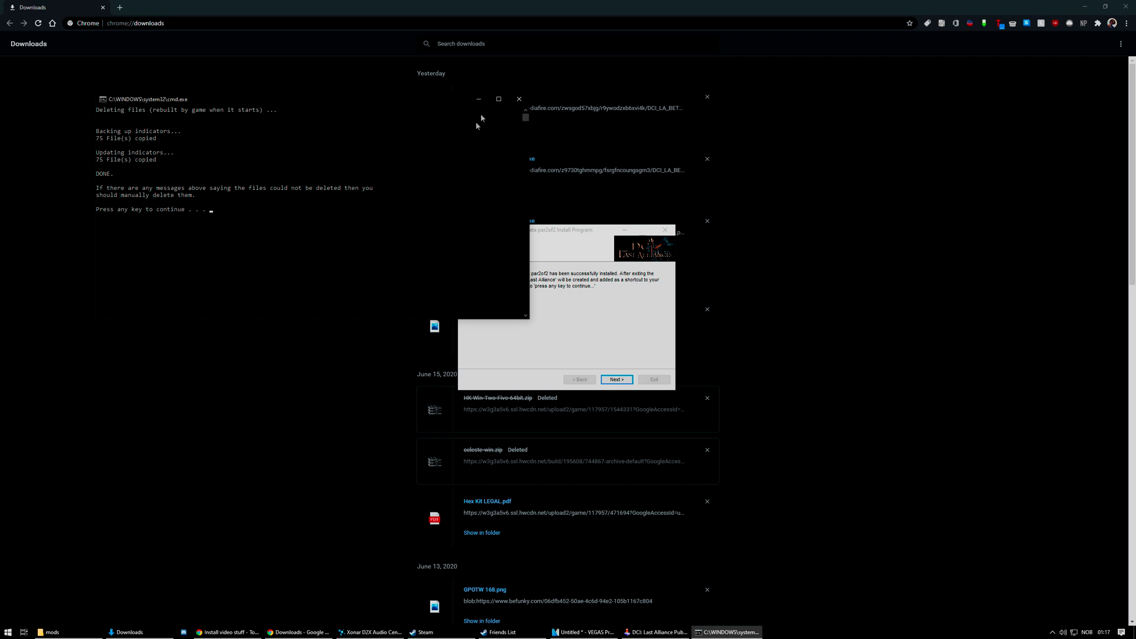
Close the cleaner console, exit the installer from the End page, and dismiss the launcher console
{"action": "left_click", "coordinate": [519, 99]}
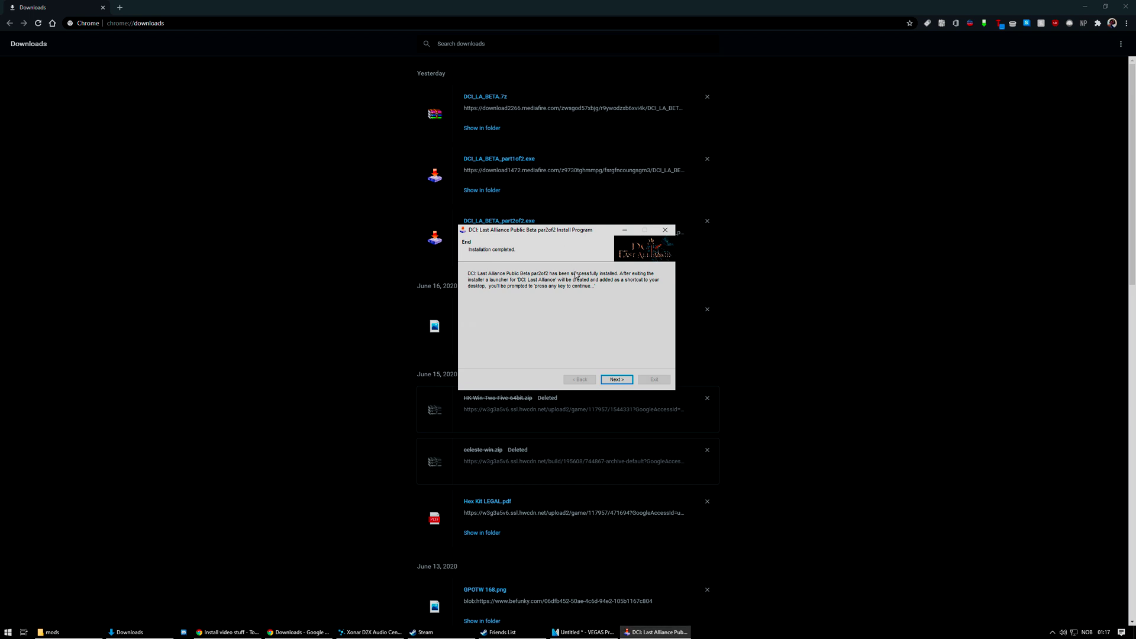
{"action": "left_click", "coordinate": [618, 380]}
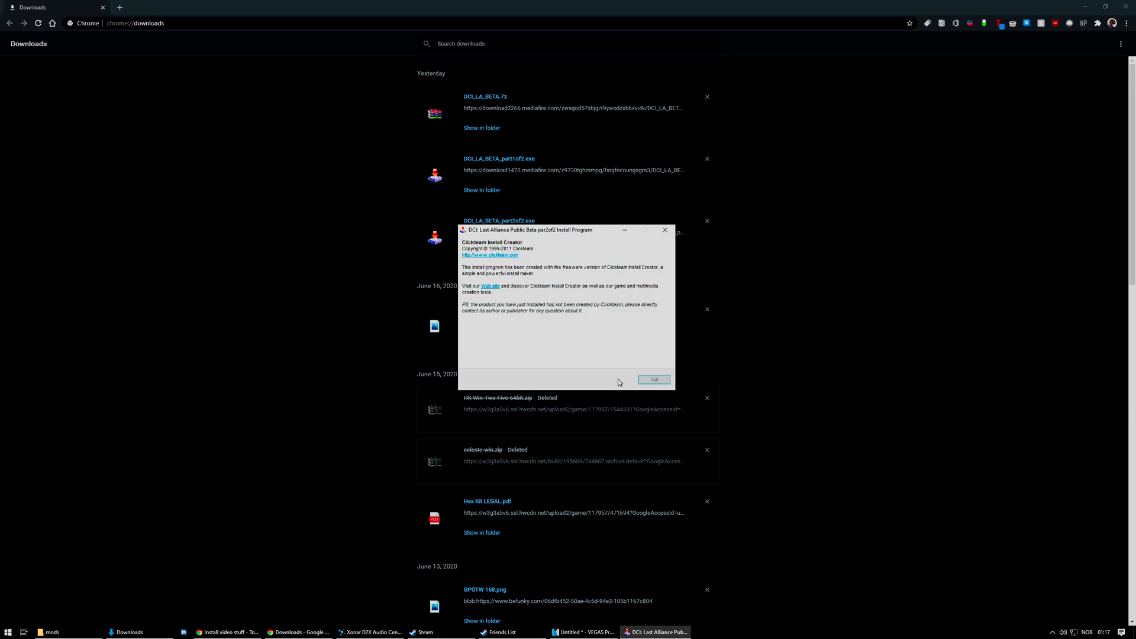
{"action": "left_click", "coordinate": [654, 380]}
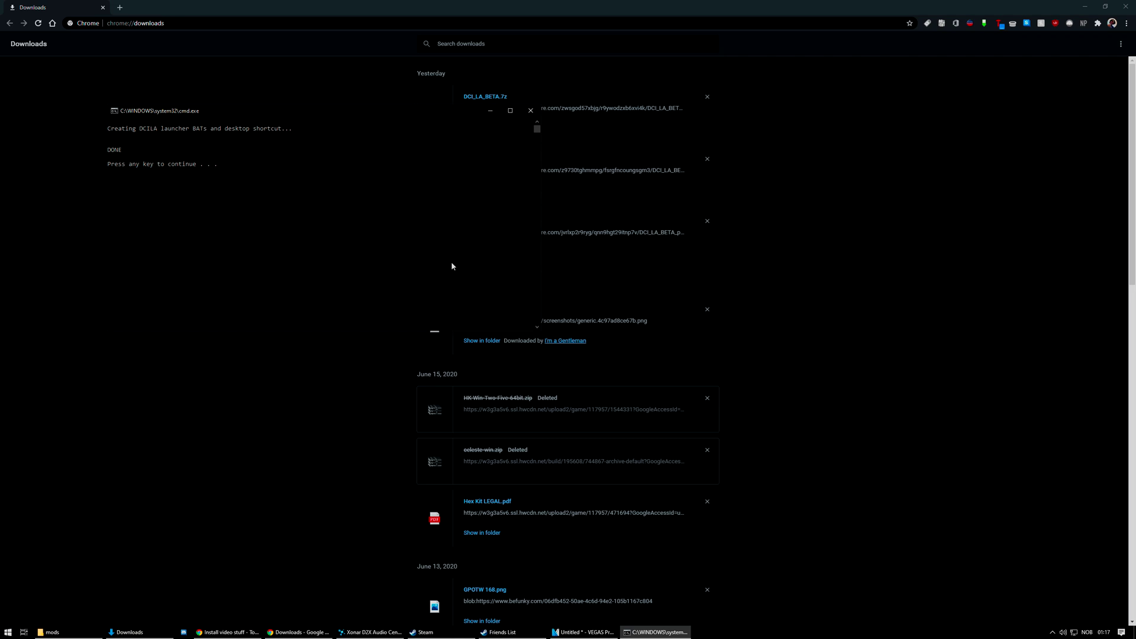
{"action": "key", "text": "Return"}
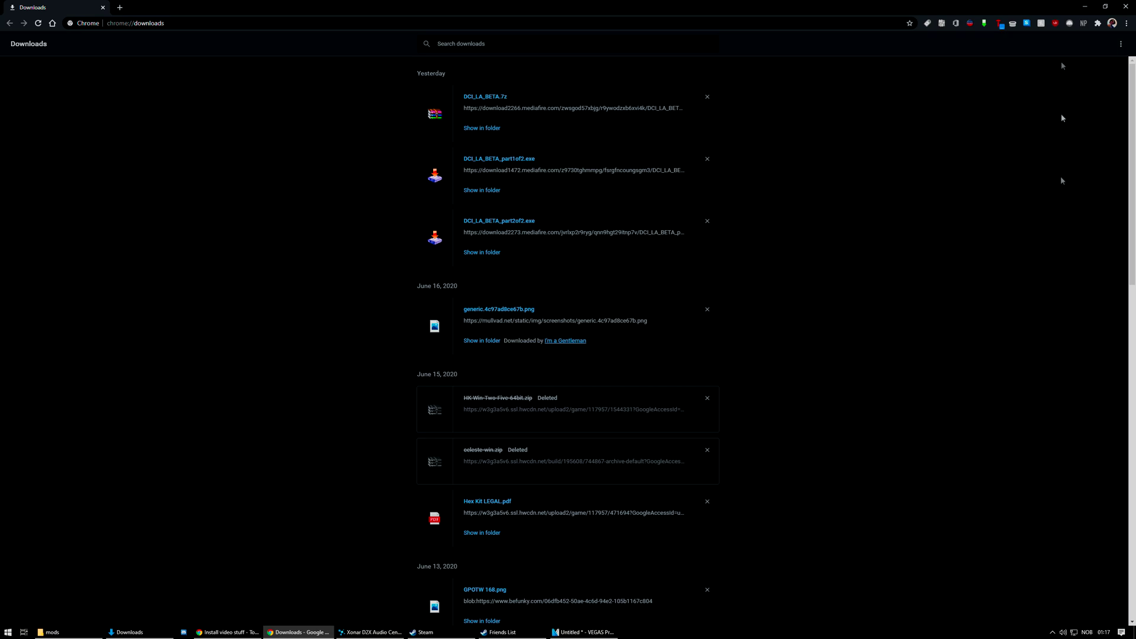
{"action": "left_click", "coordinate": [1085, 7]}
Minimize the video editor to reveal the desktop
{"action": "left_click", "coordinate": [1085, 7]}
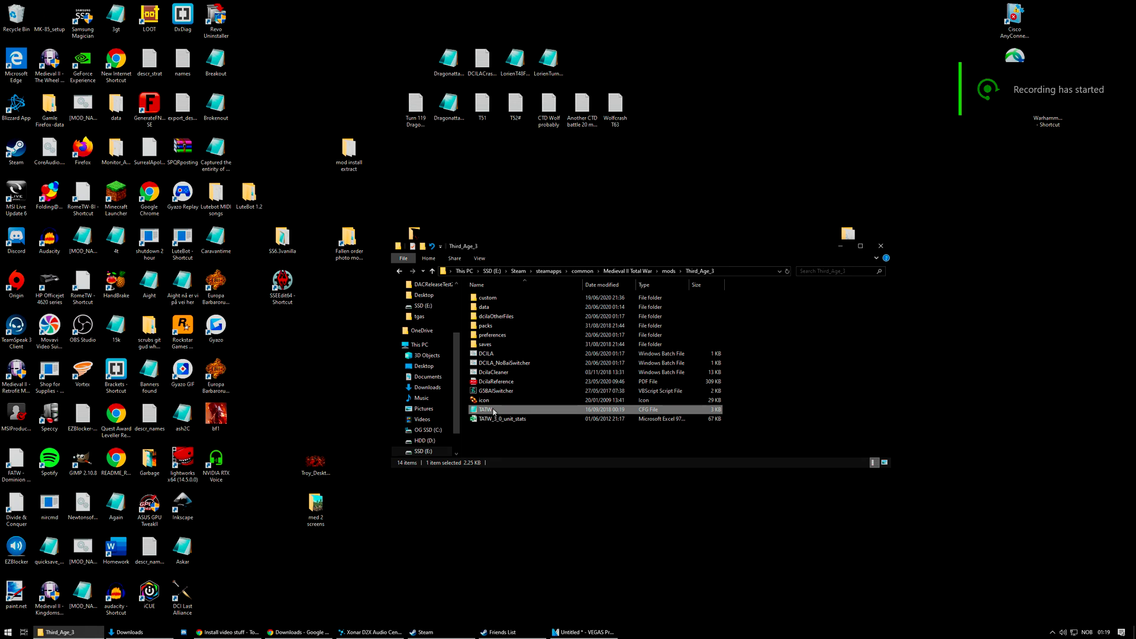
Open the TATW.cfg config file in Notepad for editing
{"action": "left_click", "coordinate": [498, 430]}
{"action": "right_click", "coordinate": [496, 412]}
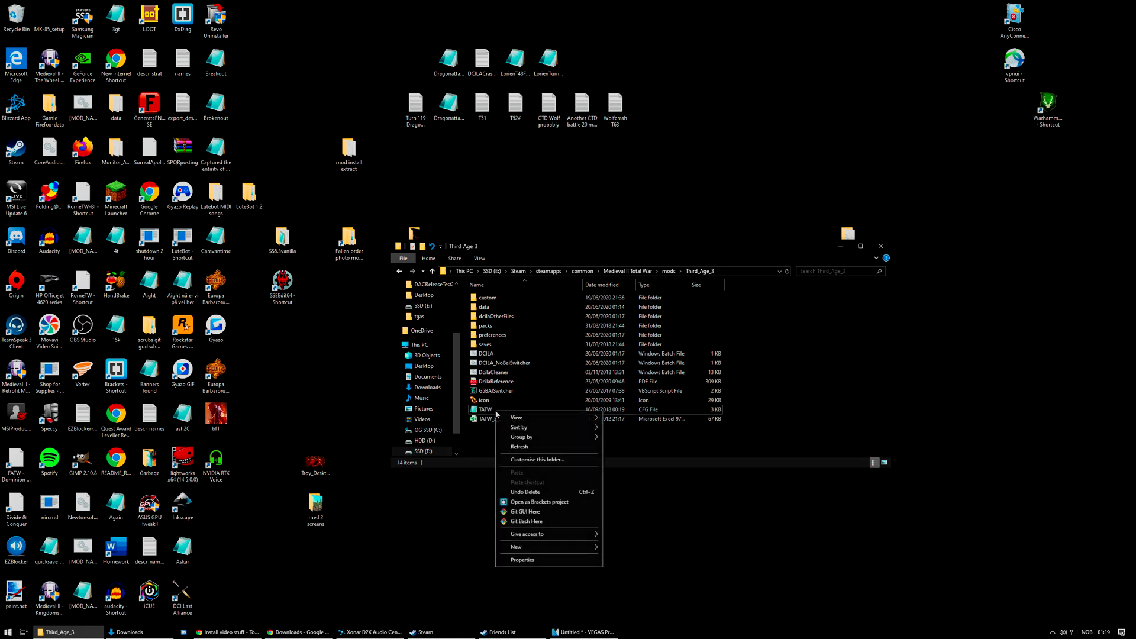
{"action": "left_click", "coordinate": [486, 409]}
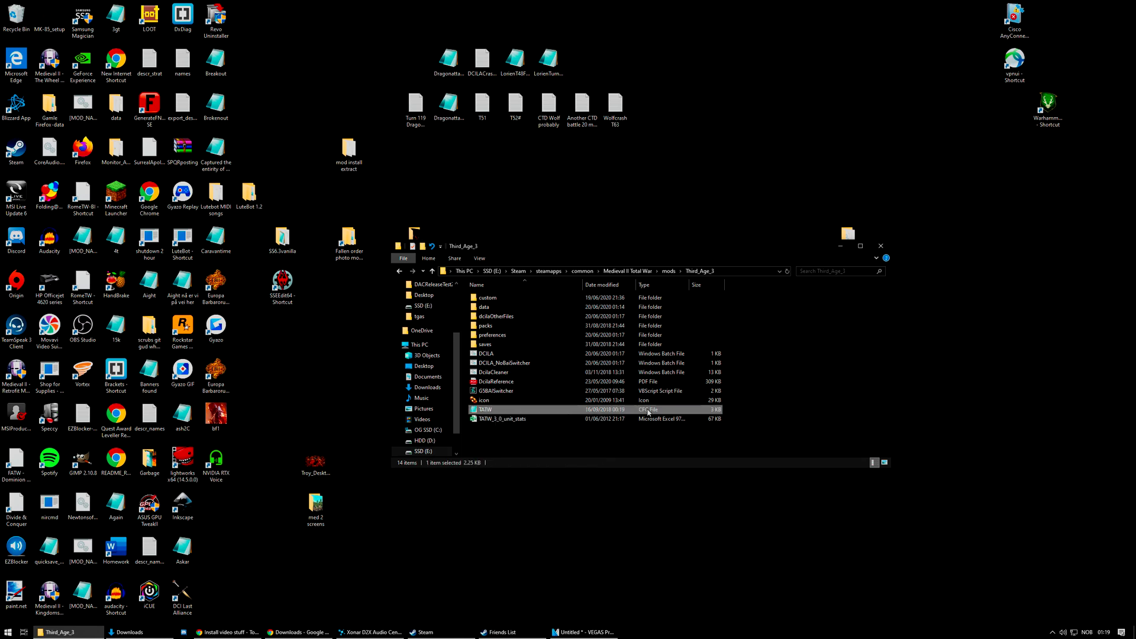
{"action": "right_click", "coordinate": [513, 410]}
{"action": "left_click", "coordinate": [528, 427]}
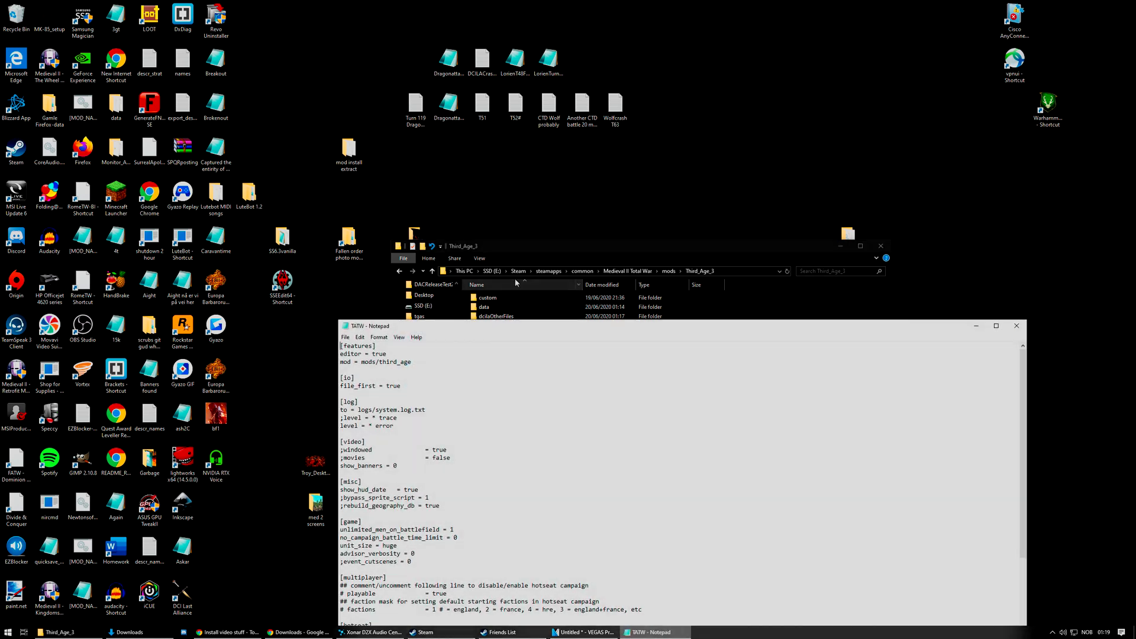
Change the mod line from mods/third_age to mods/Third_Age_3
{"action": "left_click_drag", "start_coordinate": [441, 328], "coordinate": [617, 297]}
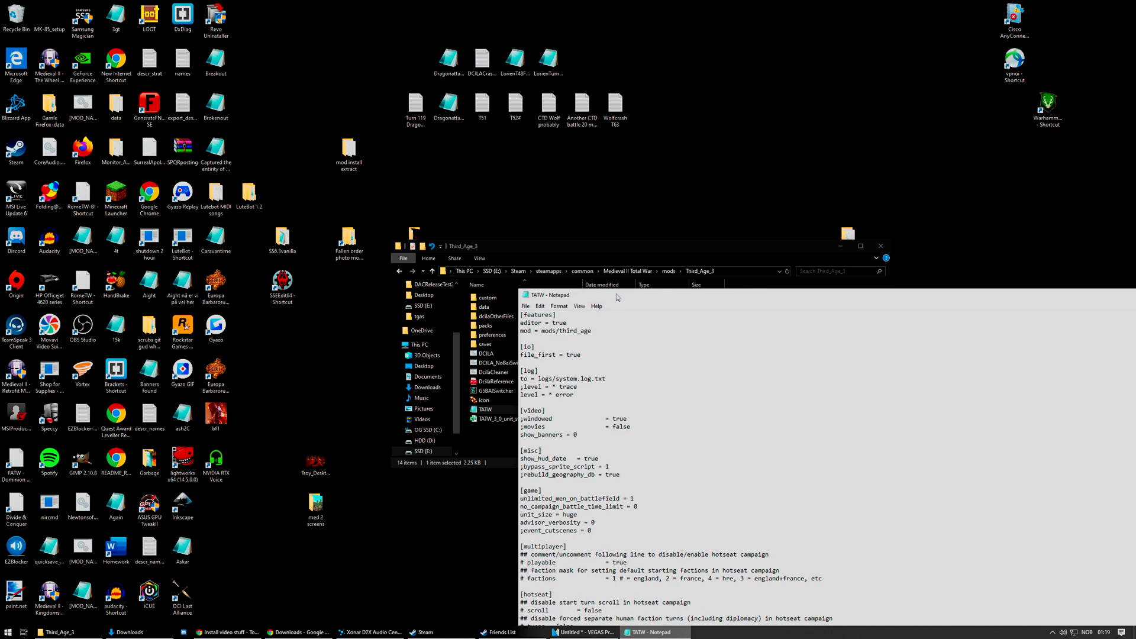
{"action": "double_click", "coordinate": [563, 331]}
{"action": "left_click", "coordinate": [568, 331]}
{"action": "left_click_drag", "start_coordinate": [592, 332], "coordinate": [560, 332]}
{"action": "type", "text": "THi"}
{"action": "key", "text": "BackSpace"}
{"action": "key", "text": "BackSpace"}
{"action": "key", "text": "BackSpace"}
{"action": "key", "text": "BackSpace"}
{"action": "key", "text": "BackSpace"}
{"action": "key", "text": "BackSpace"}
{"action": "key", "text": "BackSpace"}
{"action": "key", "text": "BackSpace"}
{"action": "key", "text": "BackSpace"}
{"action": "key", "text": "BackSpace"}
{"action": "key", "text": "BackSpace"}
{"action": "key", "text": "BackSpace"}
{"action": "key", "text": "BackSpace"}
{"action": "key", "text": "BackSpace"}
{"action": "key", "text": "BackSpace"}
{"action": "key", "text": "ctrl+z"}
{"action": "left_click", "coordinate": [559, 336]}
{"action": "left_click_drag", "start_coordinate": [560, 334], "coordinate": [590, 331]}
{"action": "key", "text": "BackSpace"}
Save TATW.cfg and launch DCI Last Alliance from its desktop shortcut
{"action": "left_click_drag", "start_coordinate": [797, 290], "coordinate": [563, 291]}
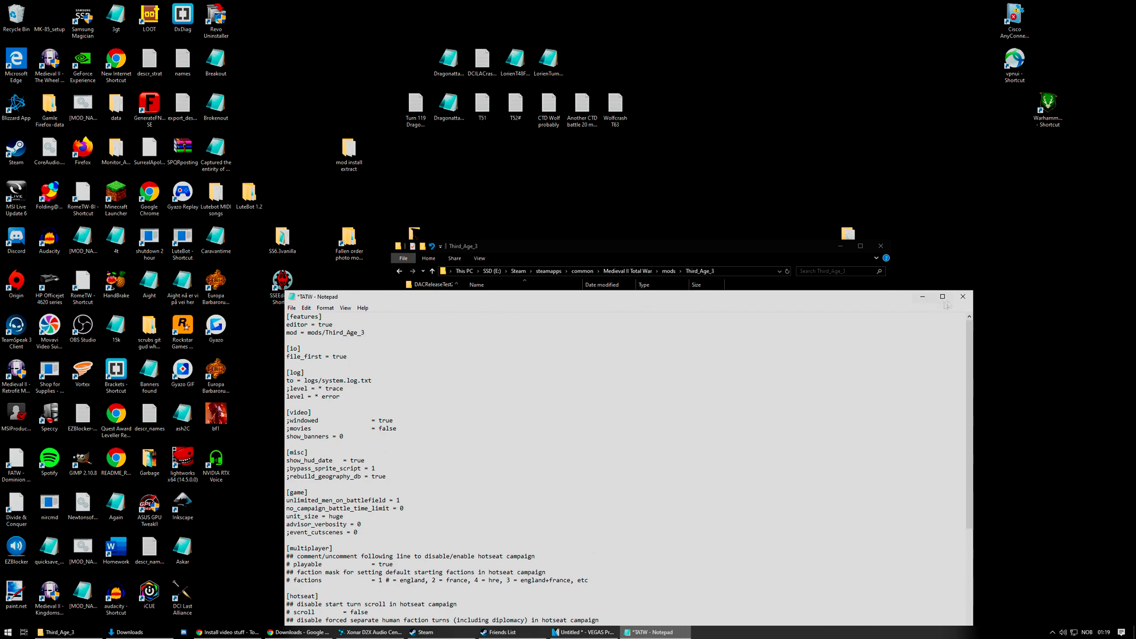
{"action": "left_click", "coordinate": [963, 296]}
{"action": "left_click", "coordinate": [543, 327]}
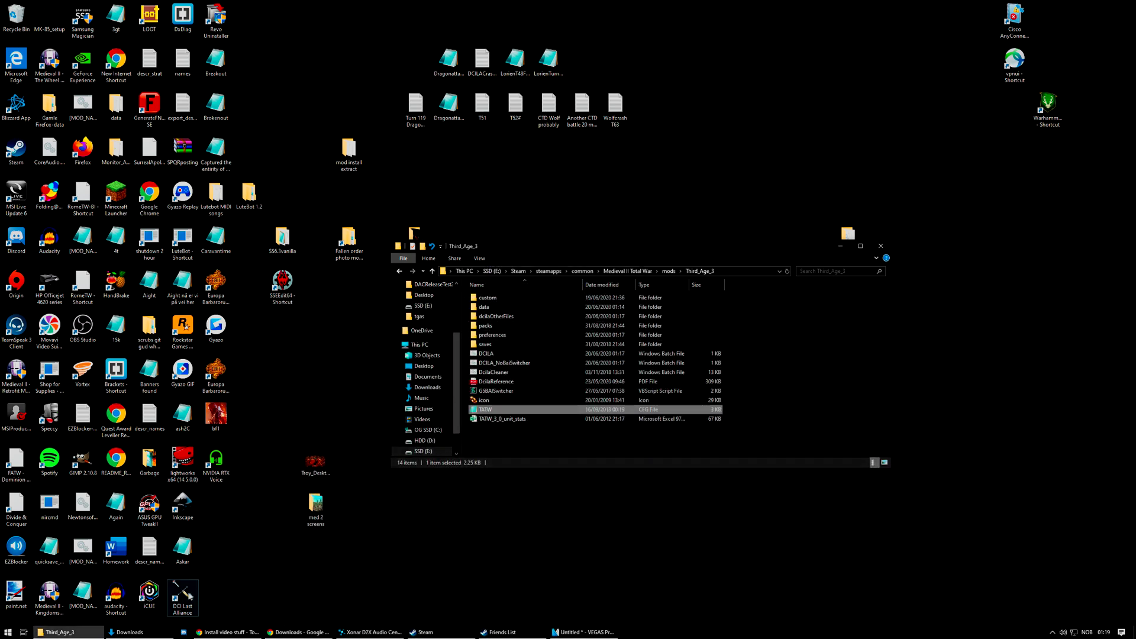
{"action": "double_click", "coordinate": [183, 595]}
Allow the DCILA launcher to run as administrator
{"action": "left_click", "coordinate": [550, 373]}
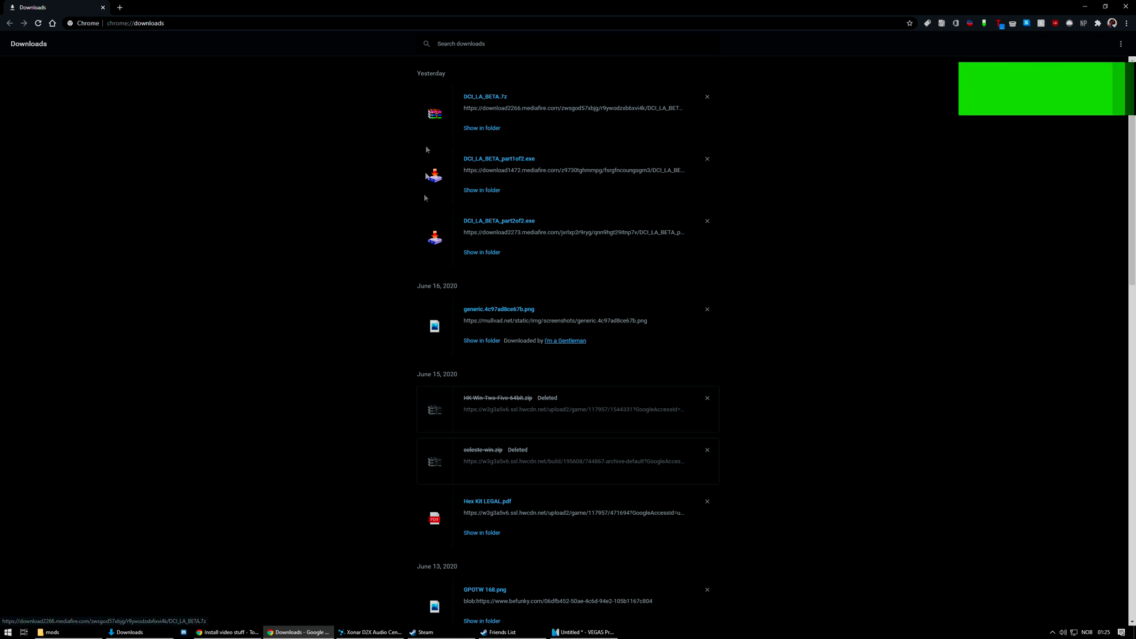
Open DCI_LA_BETA.7z in WinRAR, dismiss the license reminder, and centre the archive window
{"action": "left_click", "coordinate": [487, 97]}
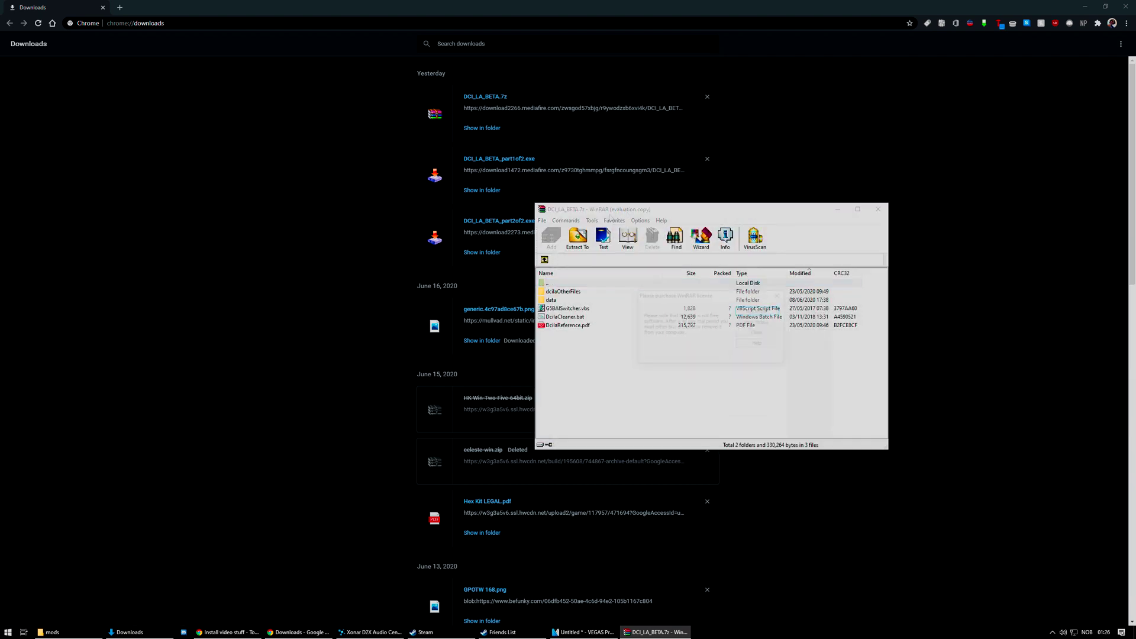
{"action": "left_click", "coordinate": [506, 198]}
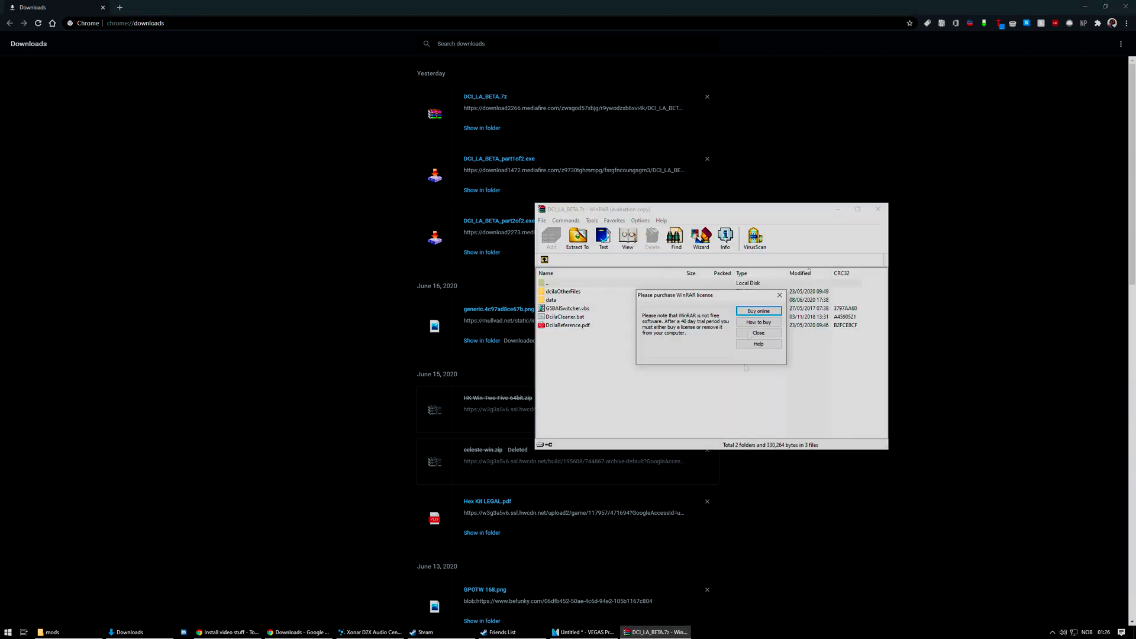
{"action": "left_click", "coordinate": [778, 297]}
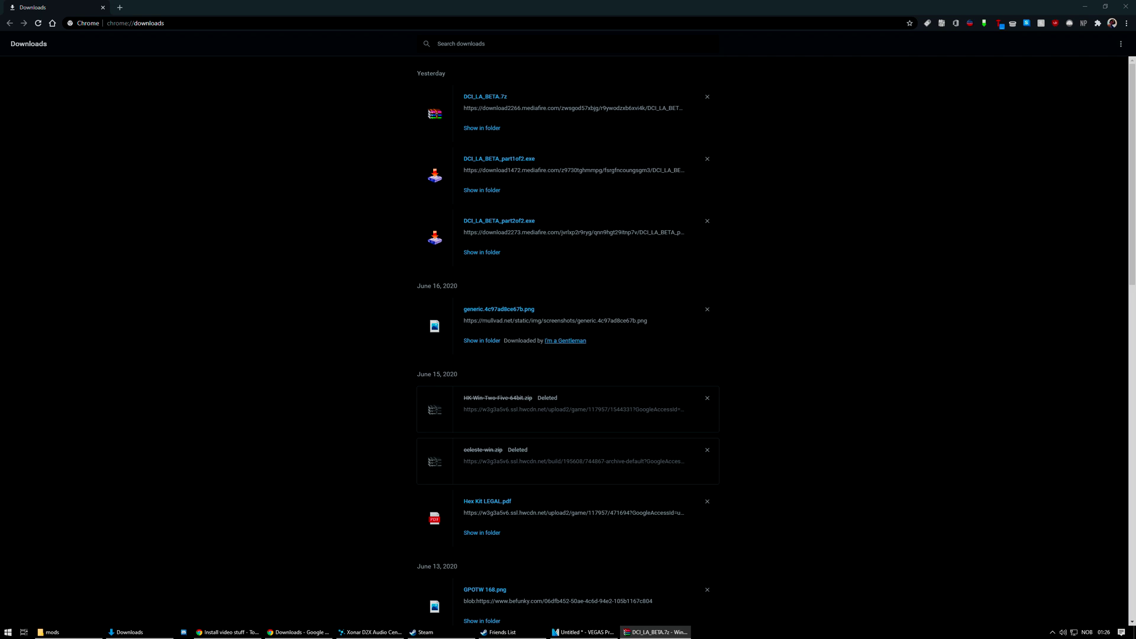
{"action": "left_click_drag", "start_coordinate": [966, 94], "coordinate": [431, 168]}
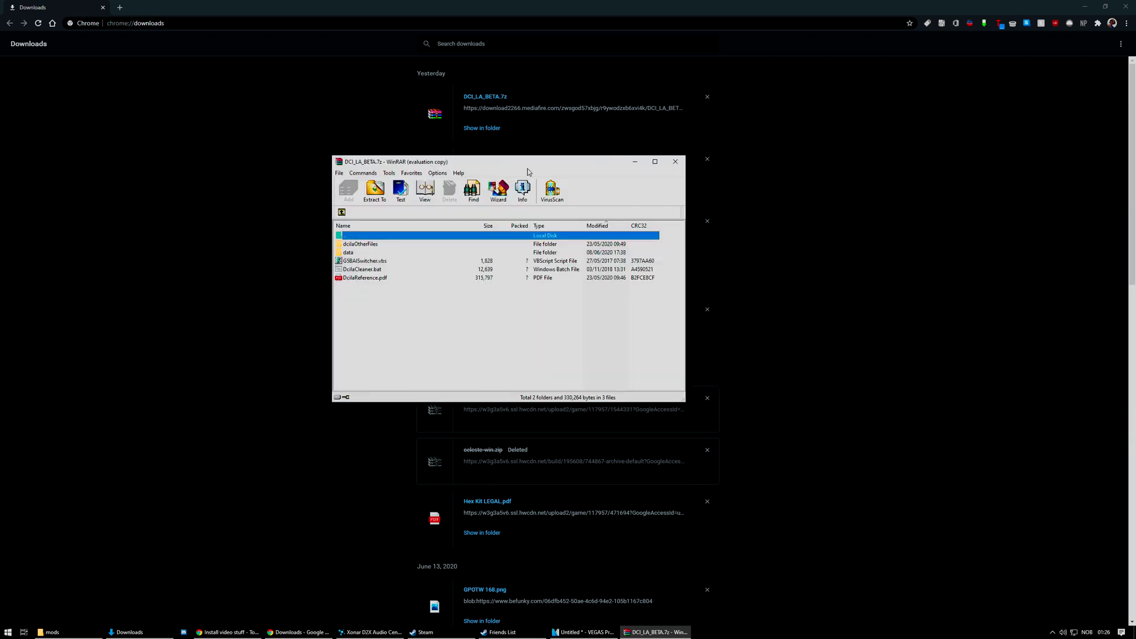
{"action": "left_click", "coordinate": [374, 197]}
Browse Steam\steamapps\common on the SSD 3.0 (F:) drive in the destination tree
{"action": "scroll", "coordinate": [566, 302], "scroll_direction": "down", "scroll_amount": 3}
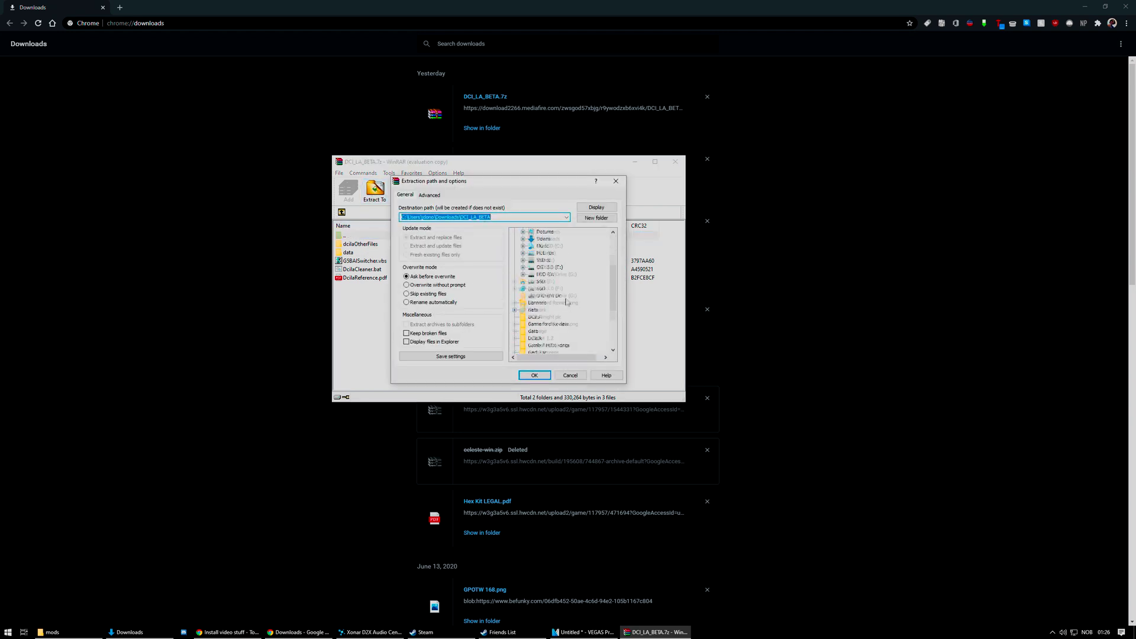
{"action": "scroll", "coordinate": [565, 302], "scroll_direction": "up", "scroll_amount": 3}
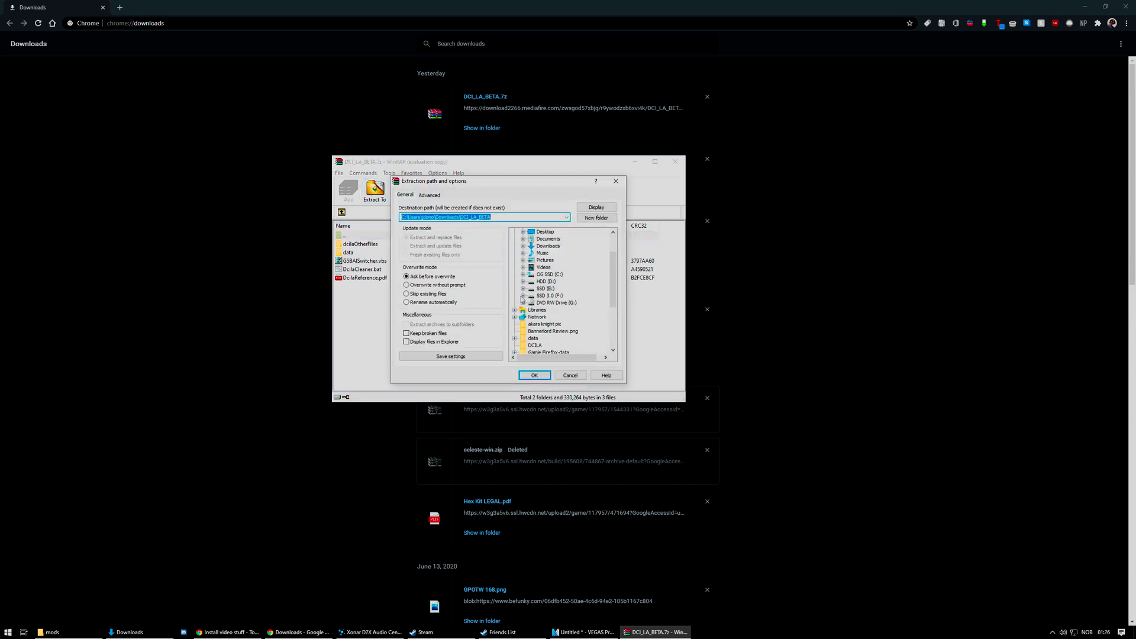
{"action": "left_click", "coordinate": [522, 296]}
{"action": "left_click", "coordinate": [532, 317]}
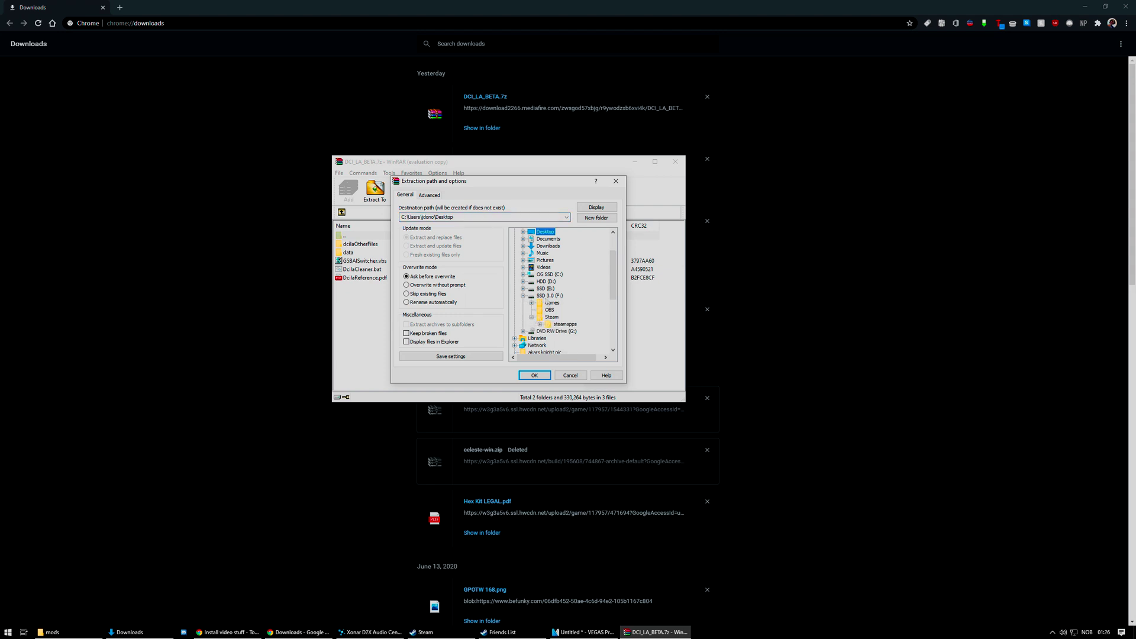
{"action": "left_click", "coordinate": [540, 325]}
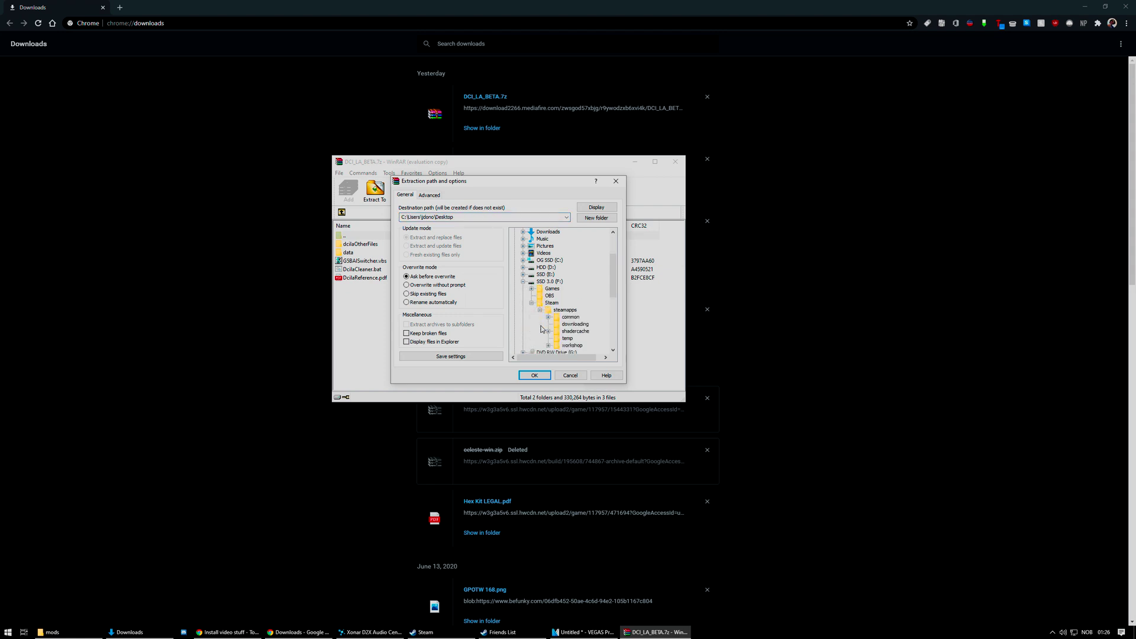
{"action": "left_click", "coordinate": [548, 317]}
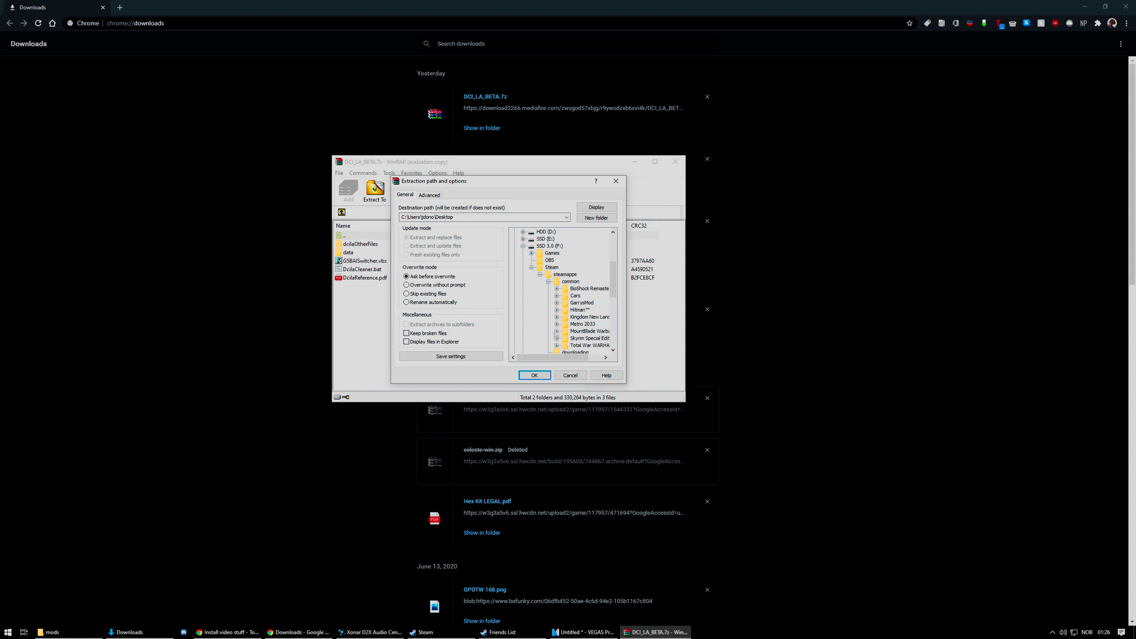
{"action": "scroll", "coordinate": [545, 284], "scroll_direction": "down", "scroll_amount": 2}
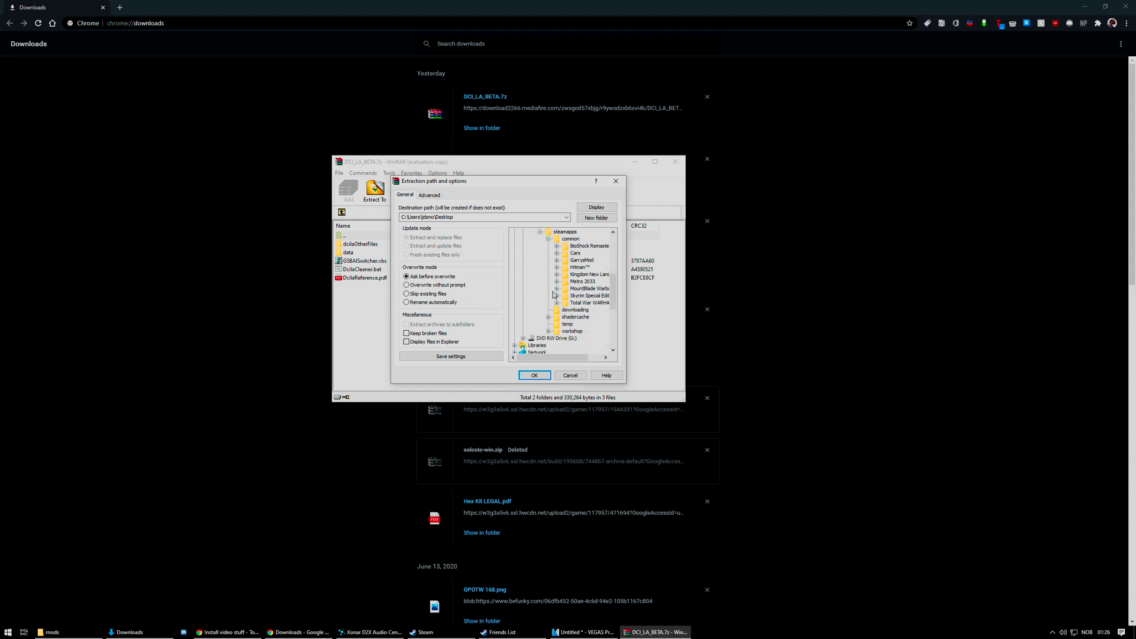
{"action": "scroll", "coordinate": [557, 290], "scroll_direction": "up", "scroll_amount": 2}
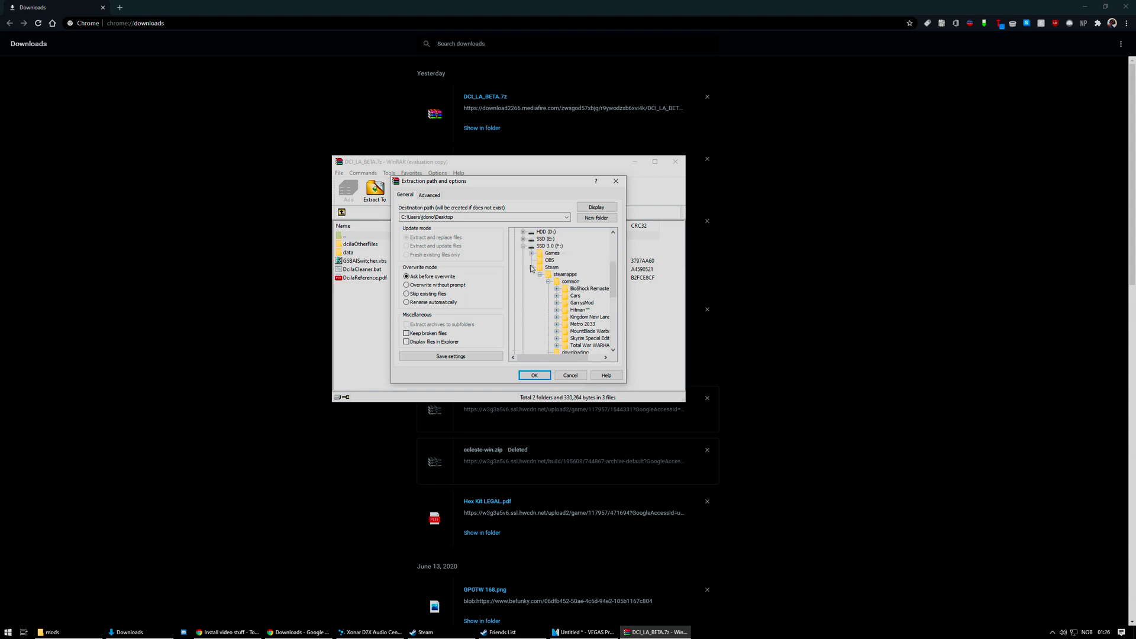
Select E:\Steam\steamapps\common\Medieval II Total War\mods\Third_Age_3 as the extraction destination
{"action": "left_click", "coordinate": [523, 246]}
{"action": "left_click", "coordinate": [524, 239]}
{"action": "left_click", "coordinate": [532, 267]}
{"action": "left_click", "coordinate": [540, 274]}
{"action": "left_click", "coordinate": [548, 281]}
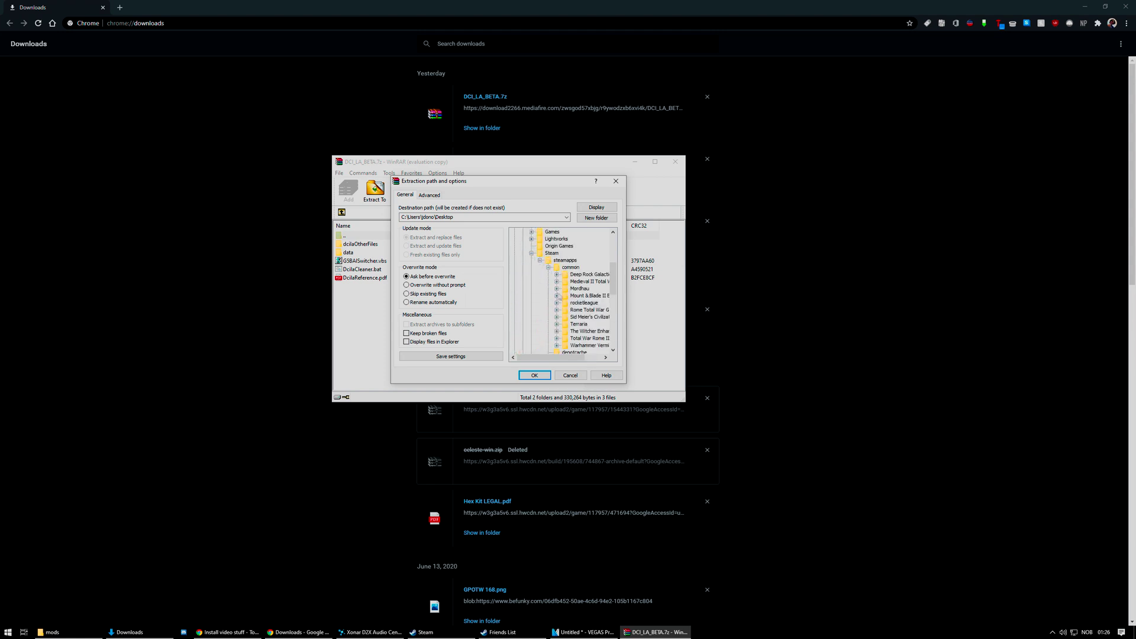
{"action": "left_click", "coordinate": [581, 282]}
{"action": "left_click_drag", "start_coordinate": [547, 359], "coordinate": [563, 359]}
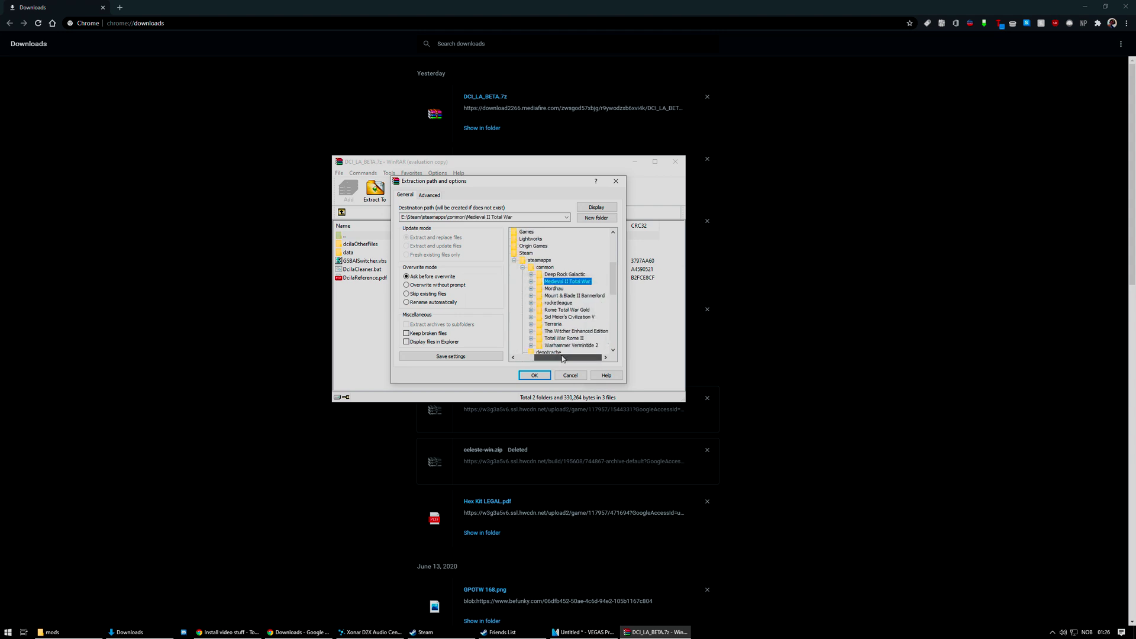
{"action": "left_click", "coordinate": [531, 281]}
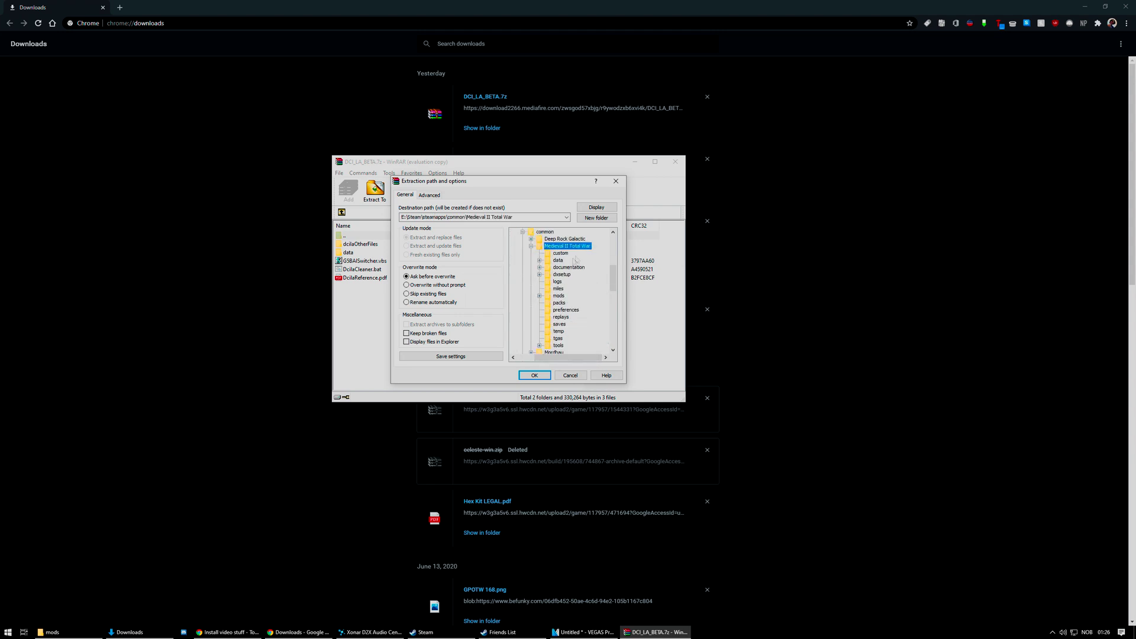
{"action": "left_click", "coordinate": [540, 296]}
{"action": "scroll", "coordinate": [586, 318], "scroll_direction": "down", "scroll_amount": 8}
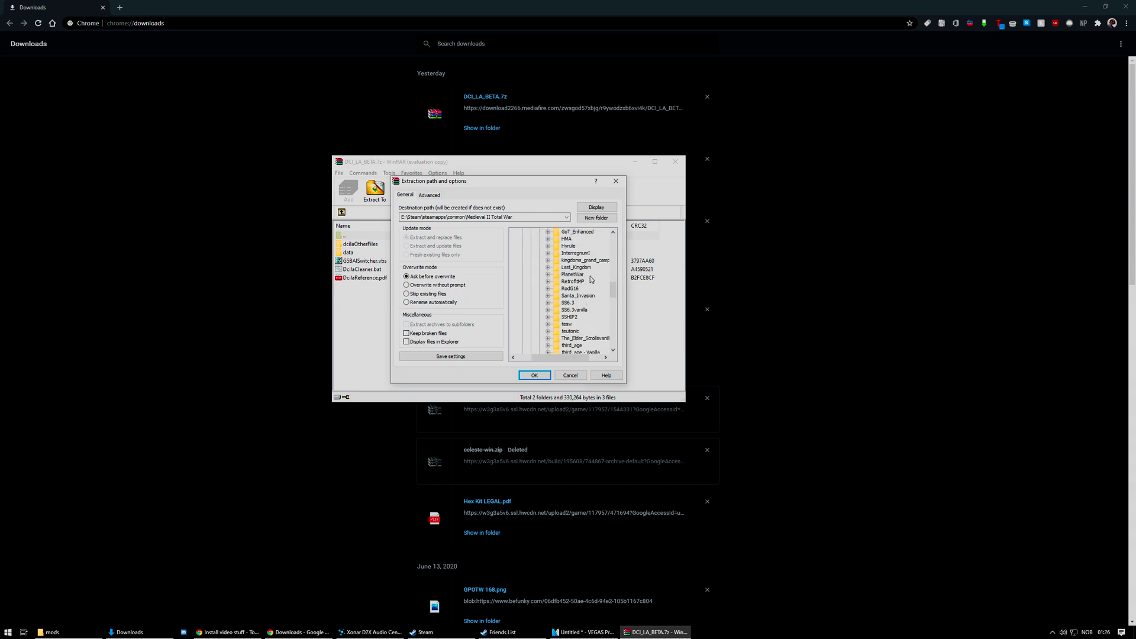
{"action": "scroll", "coordinate": [586, 296], "scroll_direction": "down", "scroll_amount": 2}
{"action": "left_click", "coordinate": [576, 317]}
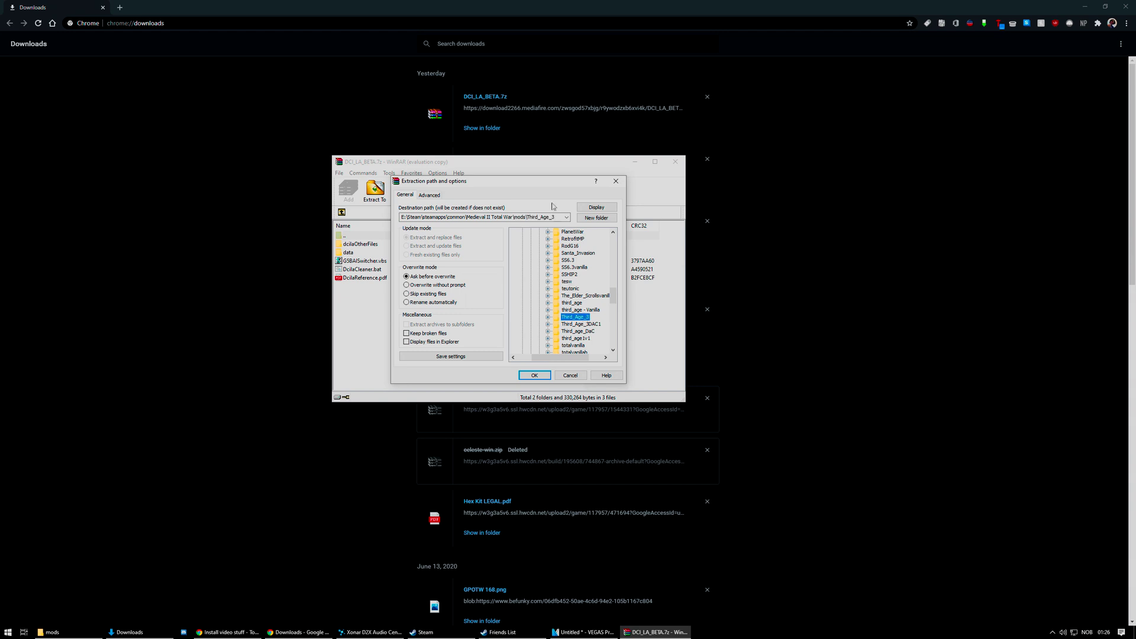
Extract the archive into Third_Age_3, replacing all existing files with Yes to All
{"action": "left_click", "coordinate": [534, 375]}
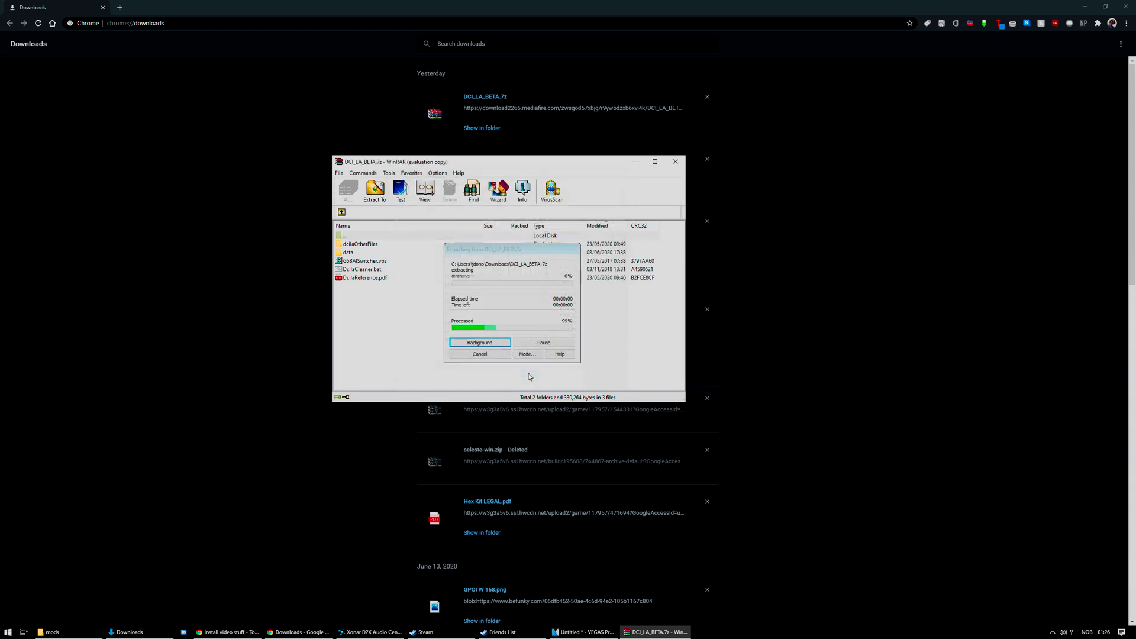
{"action": "left_click", "coordinate": [494, 329]}
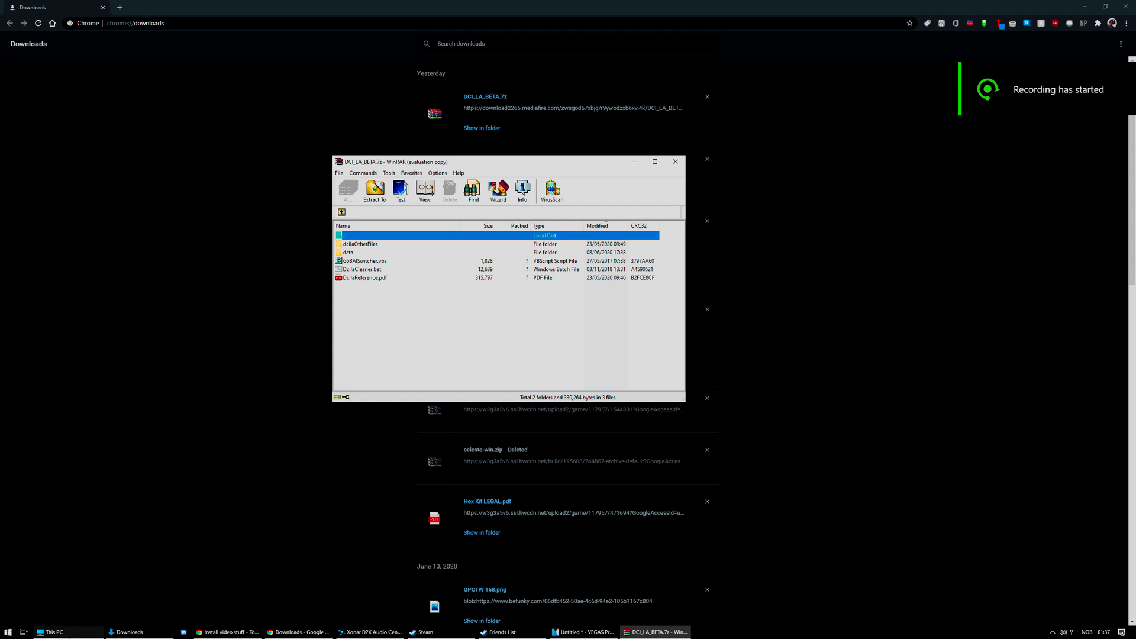
{"action": "left_click", "coordinate": [53, 633]}
Browse to E:\Steam\steamapps\common\Medieval II Total War\mods\Third_Age_3
{"action": "double_click", "coordinate": [348, 100]}
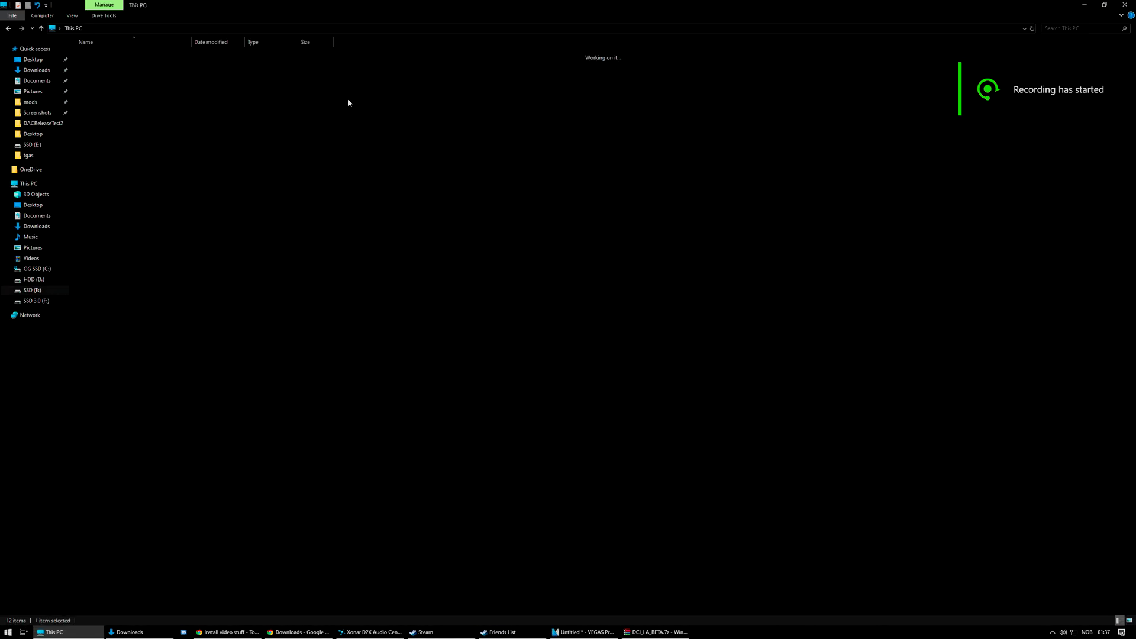
{"action": "double_click", "coordinate": [111, 88]}
{"action": "double_click", "coordinate": [103, 54]}
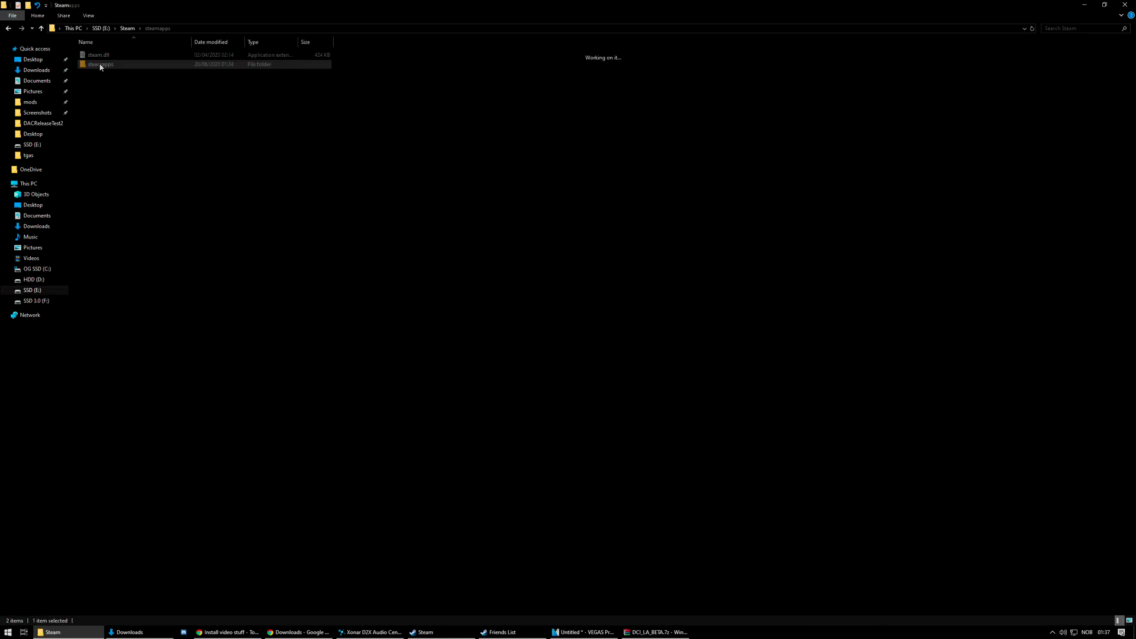
{"action": "double_click", "coordinate": [104, 56]}
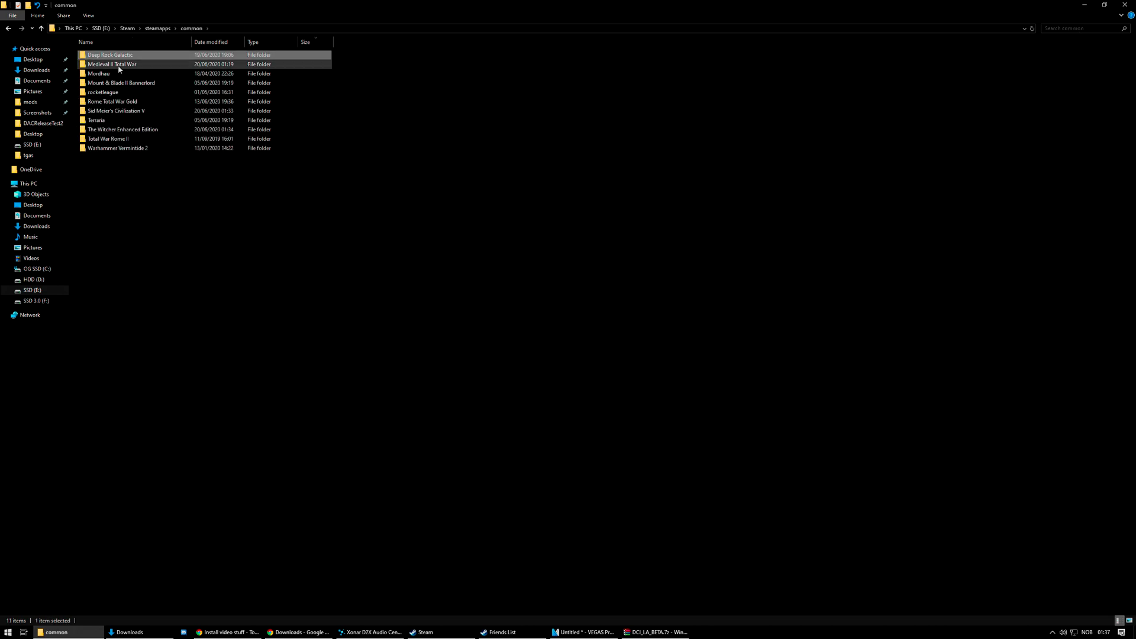
{"action": "double_click", "coordinate": [110, 64]}
{"action": "double_click", "coordinate": [95, 111]}
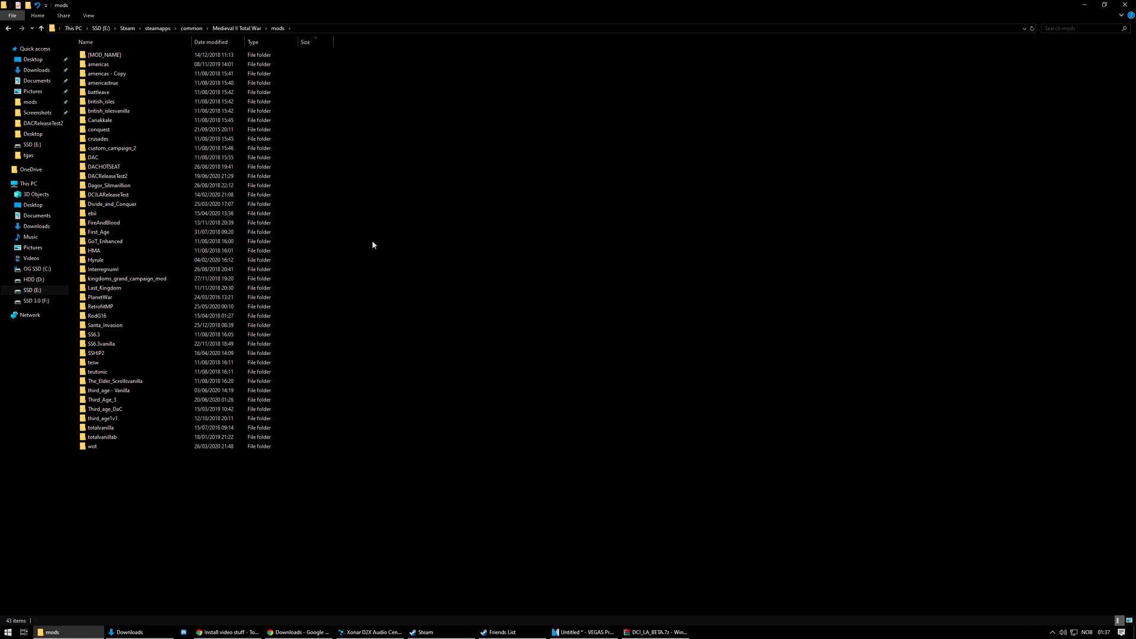
{"action": "left_click", "coordinate": [123, 402]}
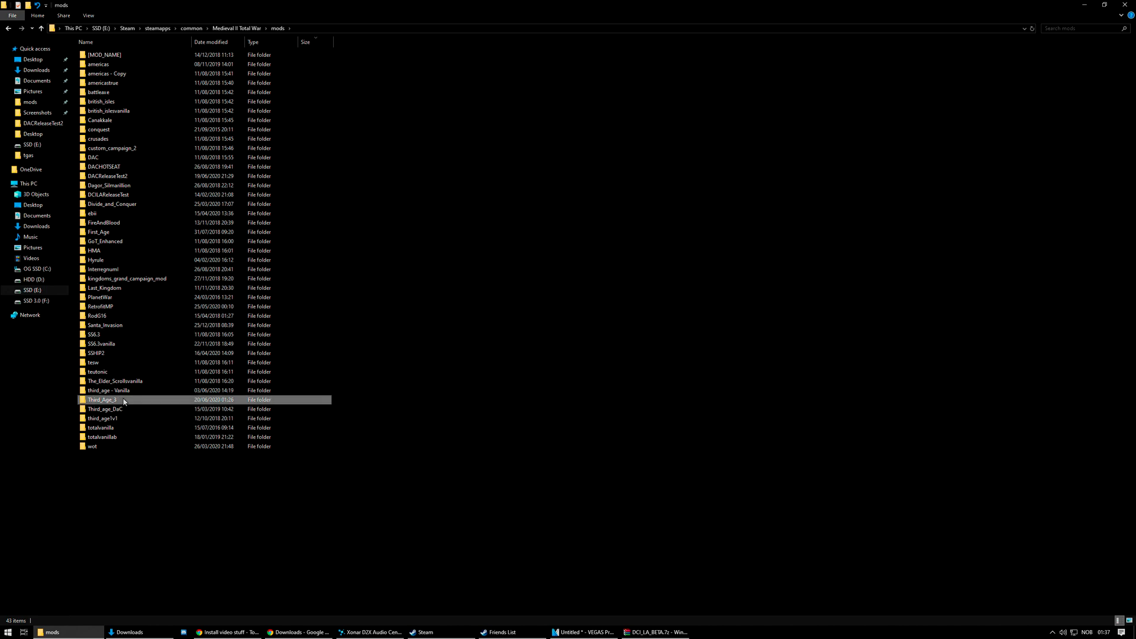
{"action": "double_click", "coordinate": [122, 401]}
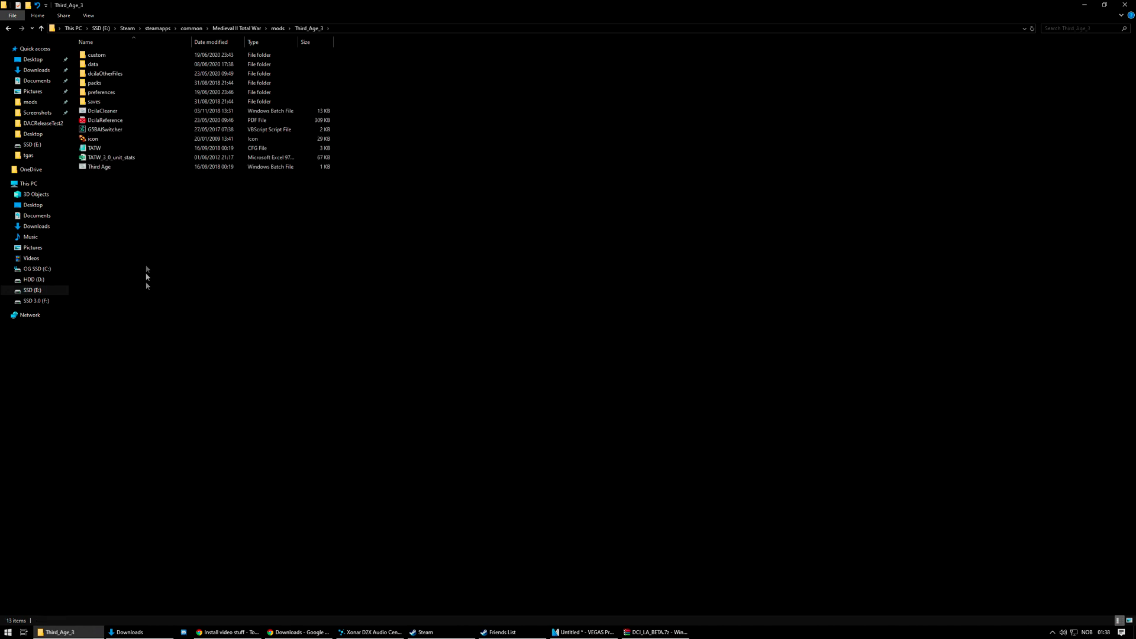
Run DcilaCleaner.bat, letting it copy 75 files, then close its console
{"action": "left_click", "coordinate": [98, 113]}
{"action": "double_click", "coordinate": [99, 114]}
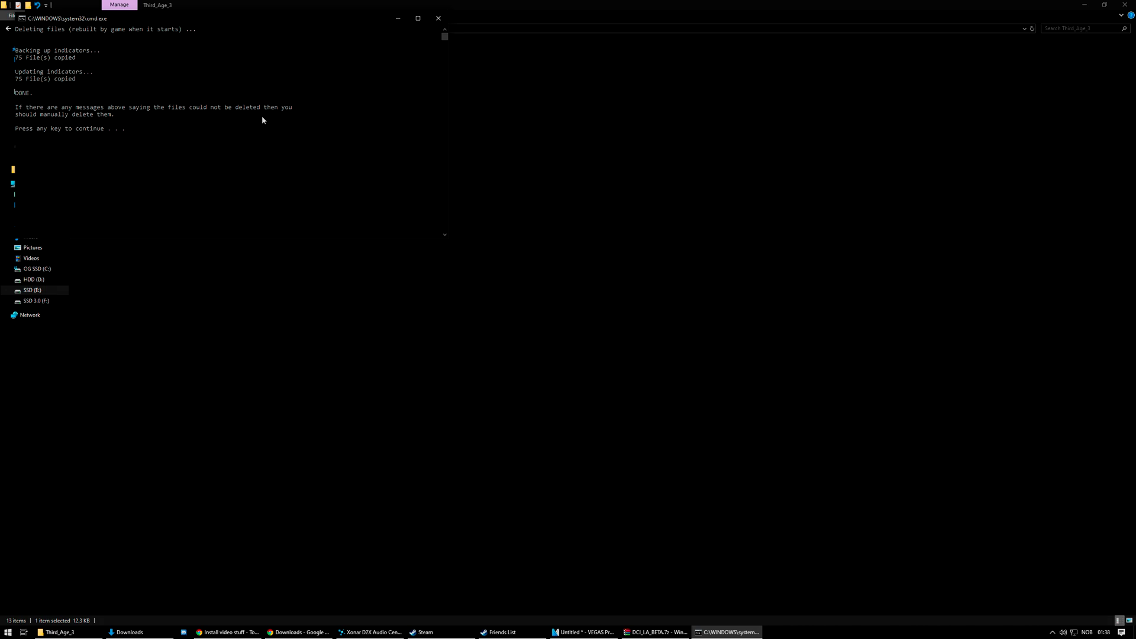
{"action": "key", "text": "space"}
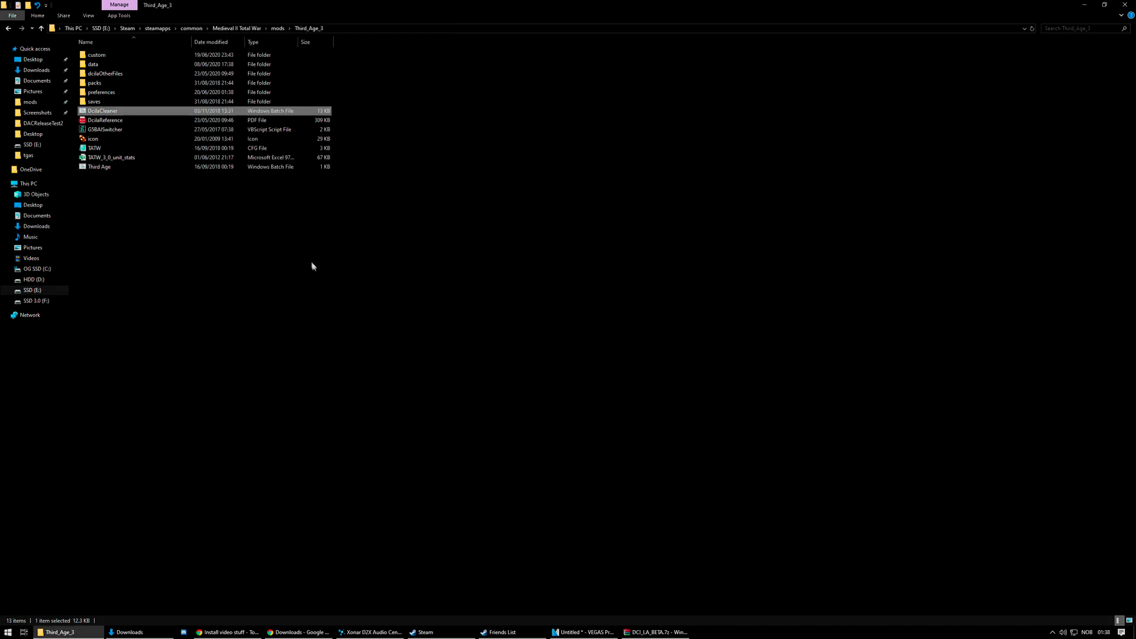
{"action": "left_click", "coordinate": [314, 270]}
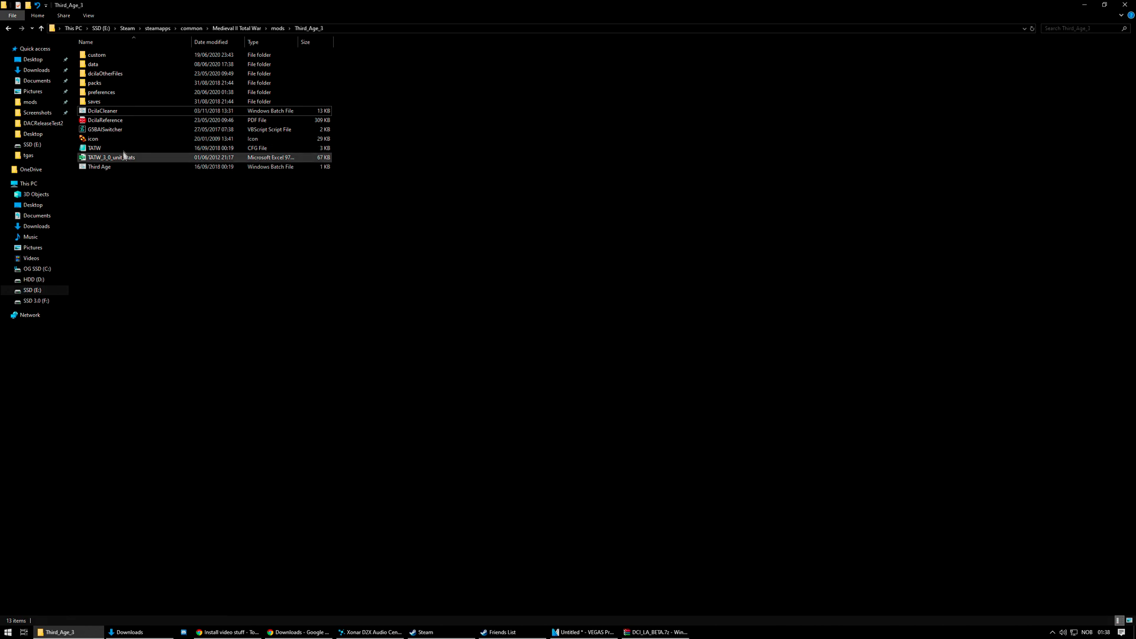
Run CreateLauncher.bat from dcilaOtherFiles to generate the DCILA launcher in Third_Age_3
{"action": "double_click", "coordinate": [117, 74]}
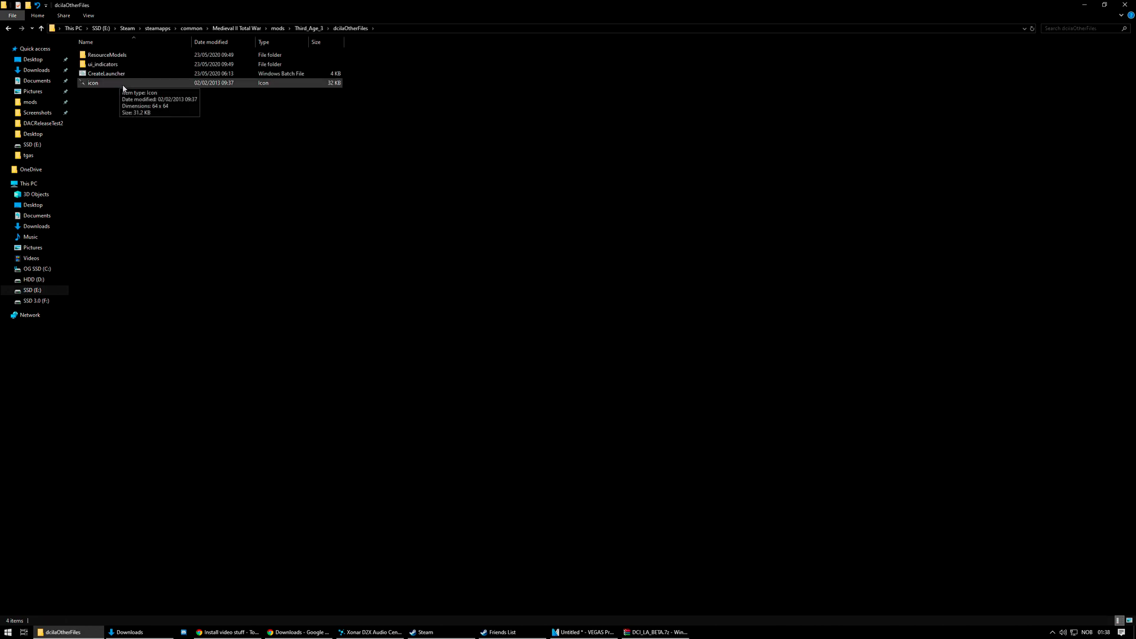
{"action": "double_click", "coordinate": [119, 79]}
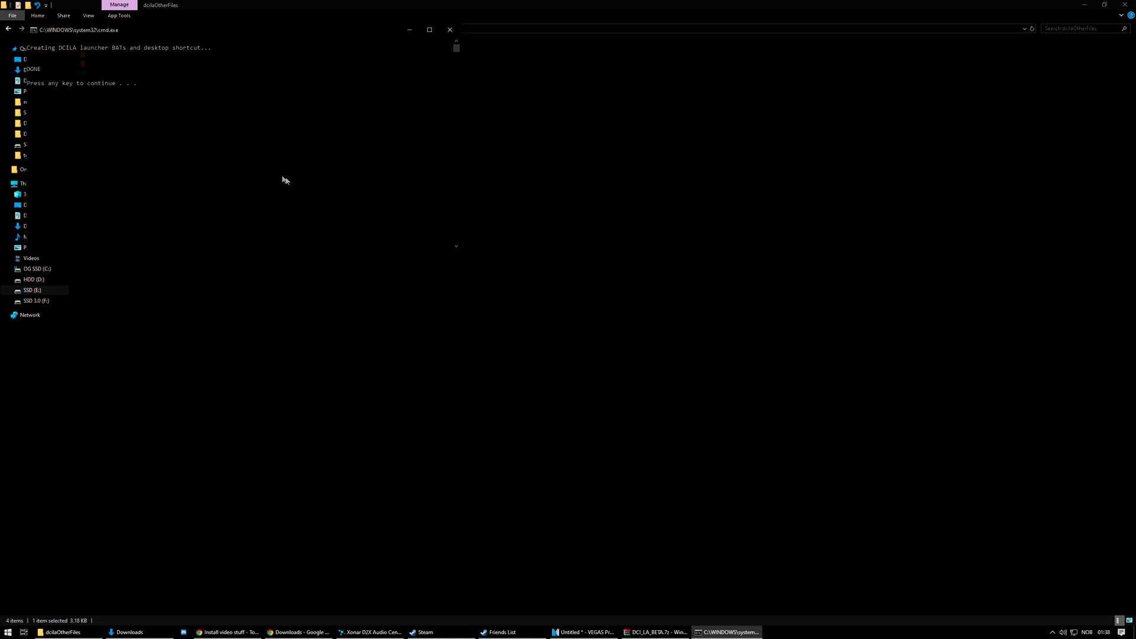
{"action": "key", "text": "Return"}
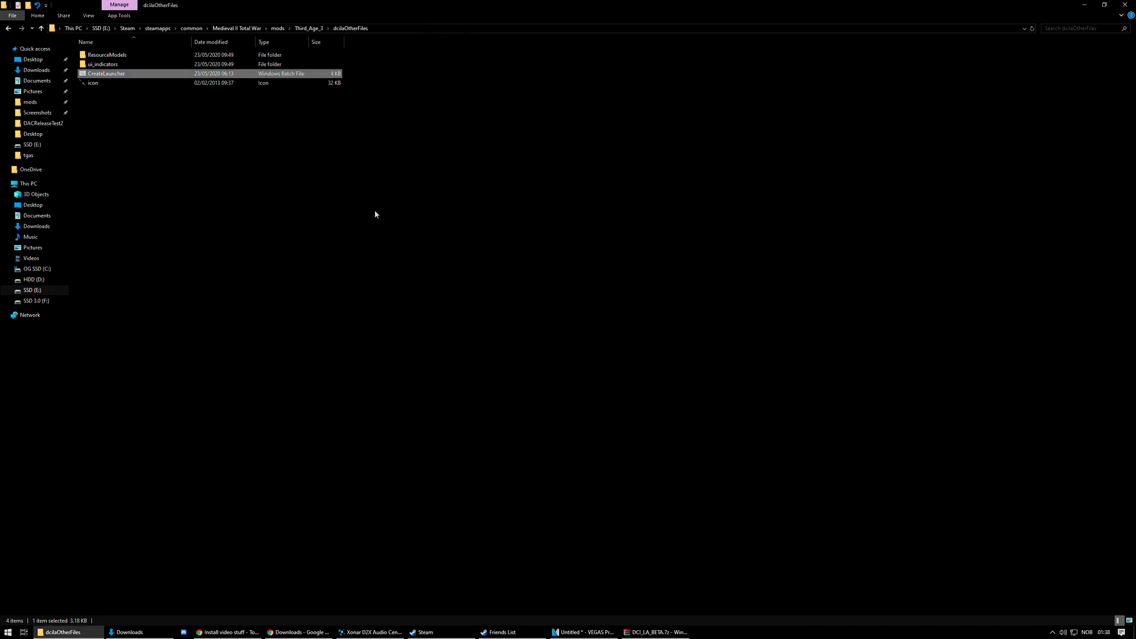
{"action": "left_click", "coordinate": [314, 29]}
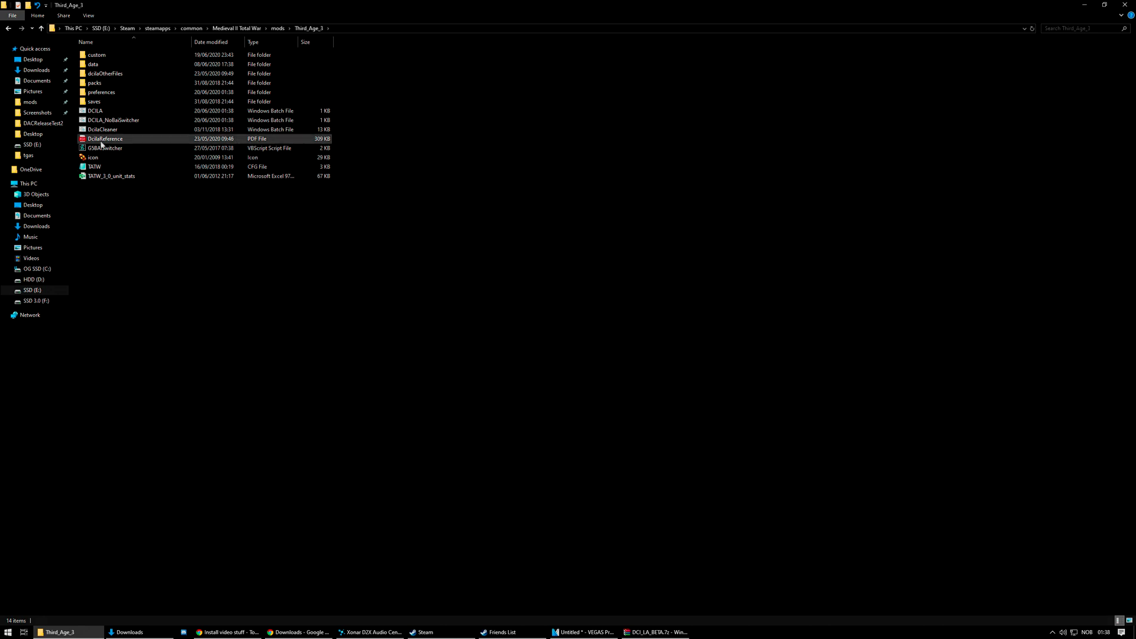
{"action": "left_click", "coordinate": [101, 113]}
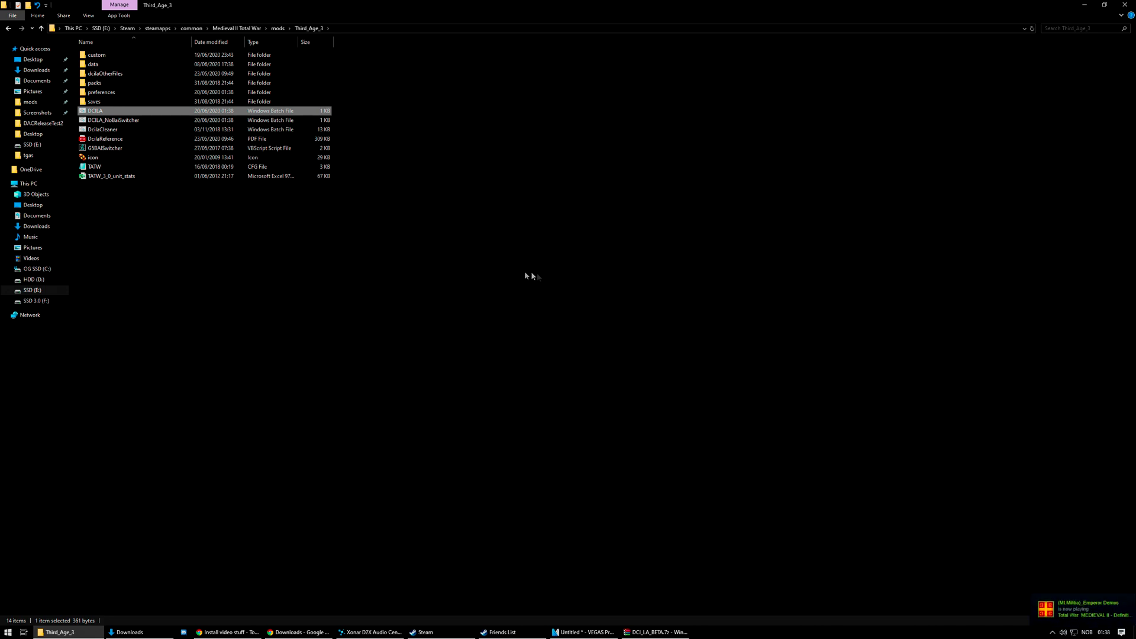
{"action": "left_click", "coordinate": [487, 314]}
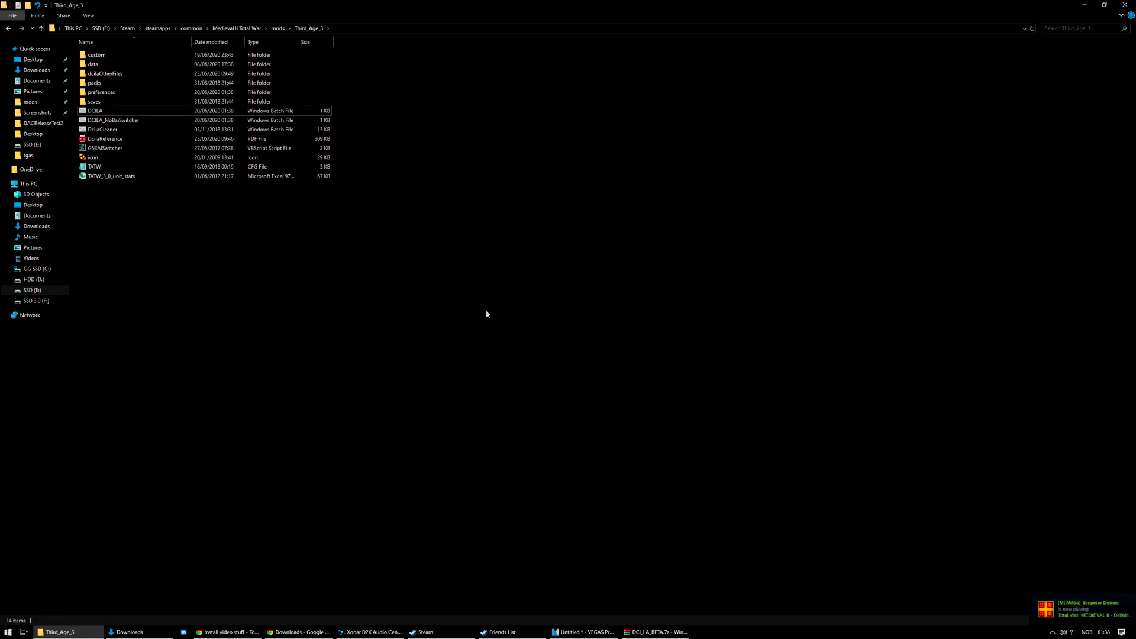
Rename the Third_Age_3 folder in mods to DCILAYOUTUBE and open it
{"action": "left_click", "coordinate": [276, 29]}
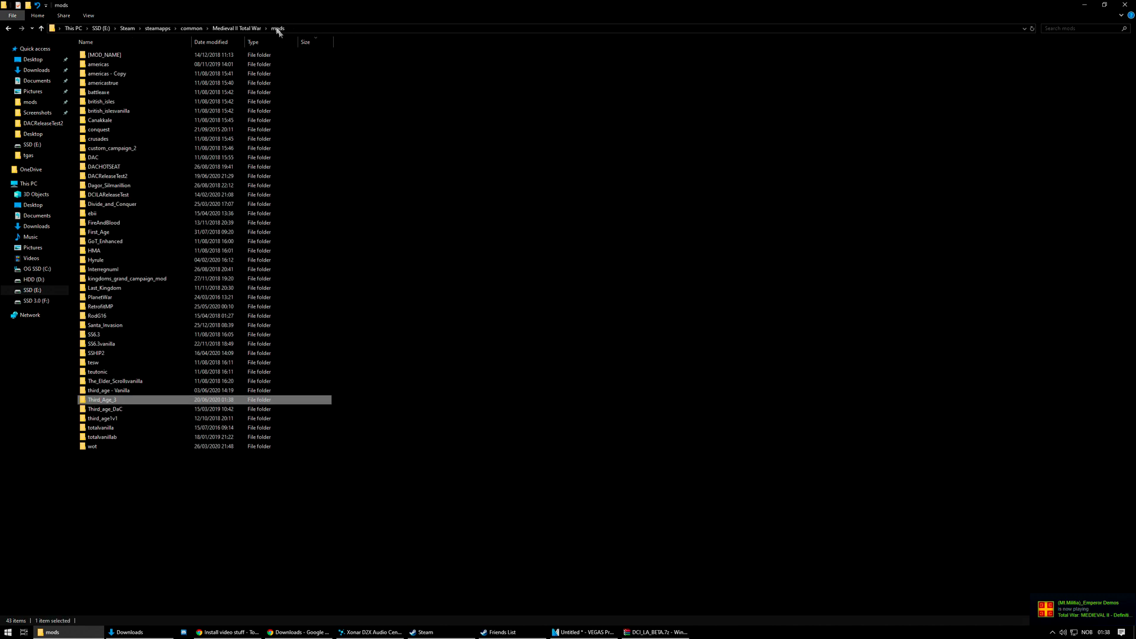
{"action": "right_click", "coordinate": [144, 400]}
{"action": "left_click", "coordinate": [163, 379]}
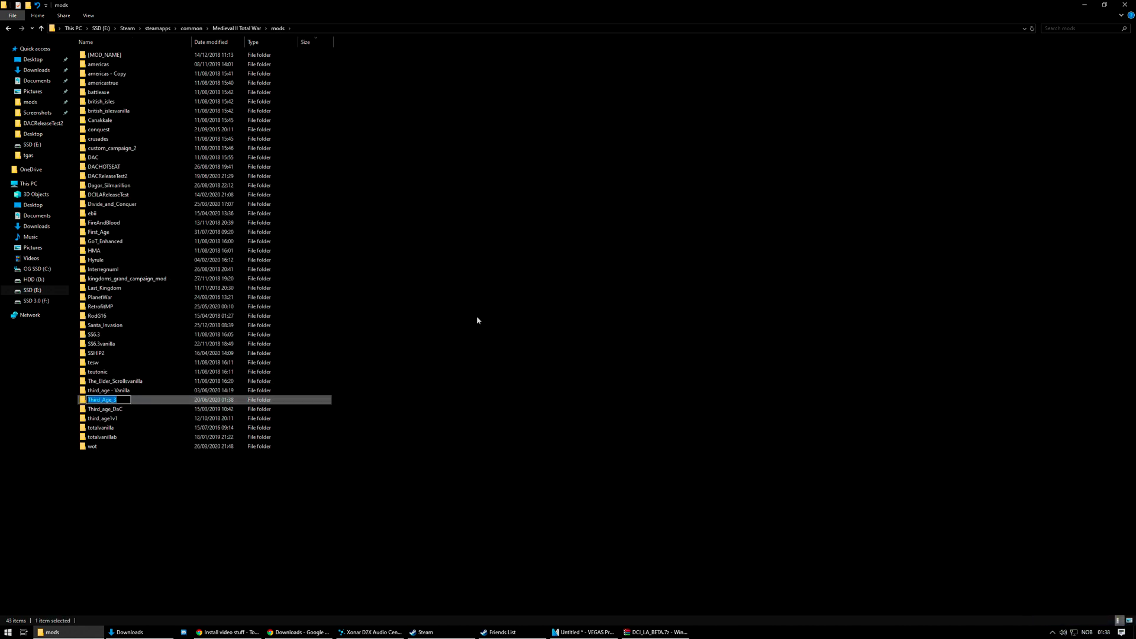
{"action": "type", "text": "DCILAYOUTUBEA"}
{"action": "key", "text": "BackSpace"}
{"action": "key", "text": "Return"}
{"action": "left_click", "coordinate": [379, 512]}
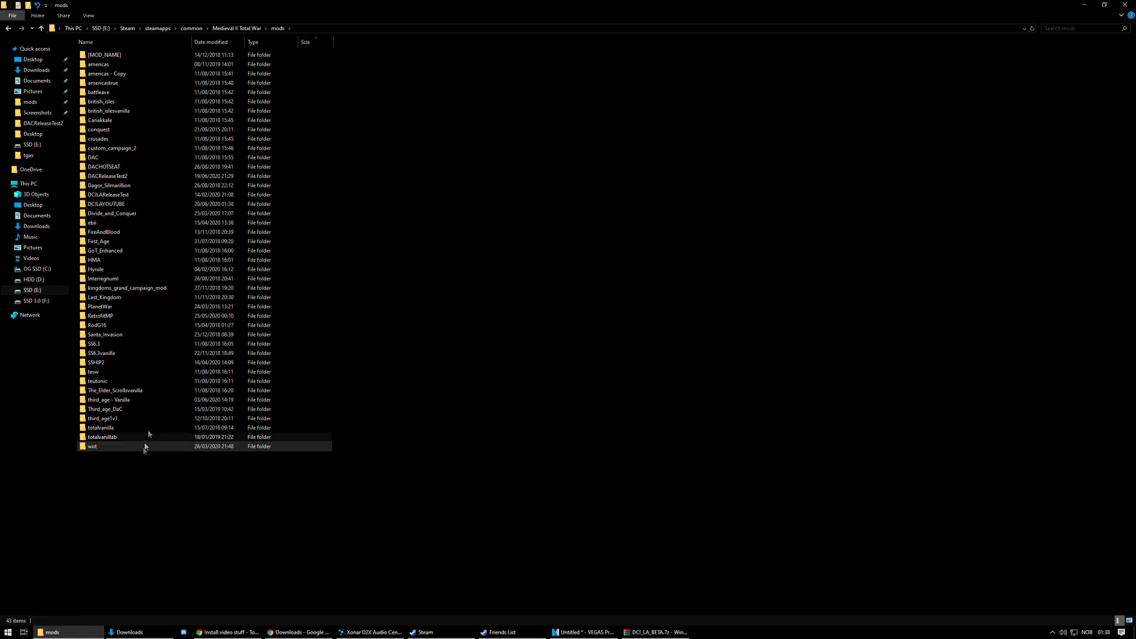
{"action": "double_click", "coordinate": [118, 203]}
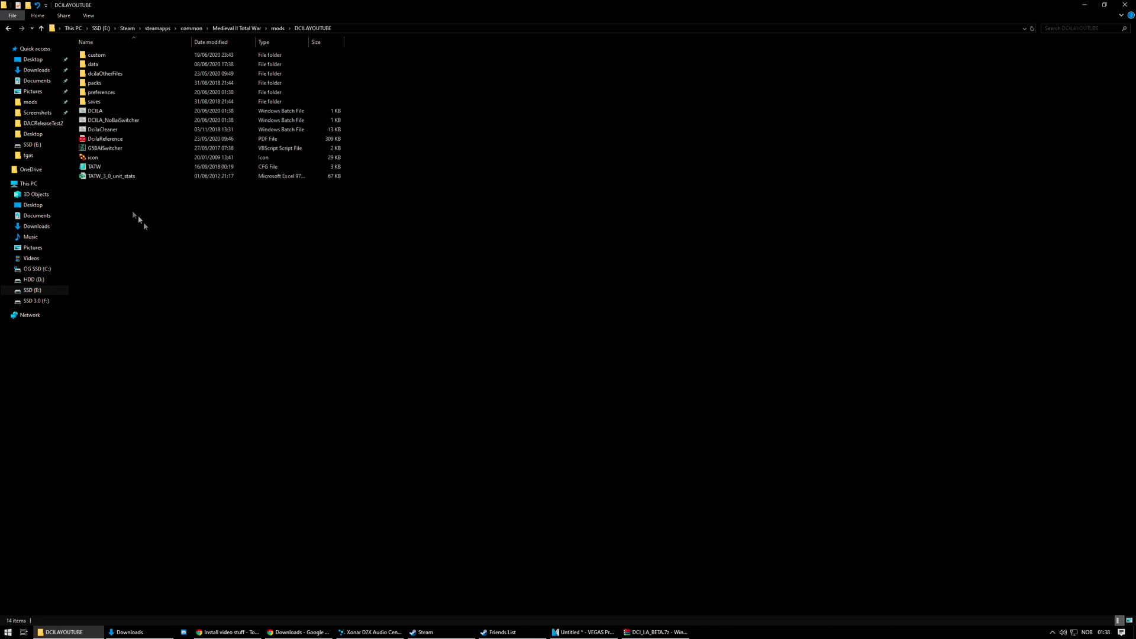
Change TATW.cfg's mod line from mods/third_age to mods/DCILAYOUTUBE and save it
{"action": "double_click", "coordinate": [95, 168]}
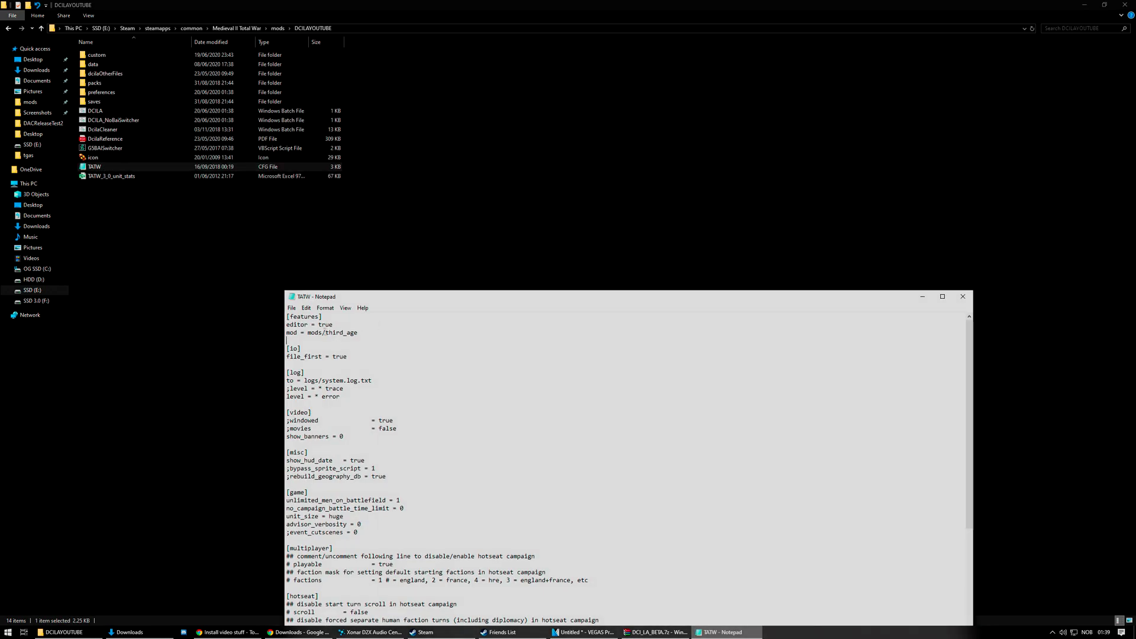
{"action": "left_click_drag", "start_coordinate": [297, 333], "coordinate": [359, 334]}
{"action": "left_click", "coordinate": [338, 335]}
{"action": "left_click_drag", "start_coordinate": [326, 335], "coordinate": [361, 335]}
{"action": "type", "text": "DCILAYOUTUBE"}
{"action": "left_click", "coordinate": [963, 297]}
{"action": "left_click", "coordinate": [543, 327]}
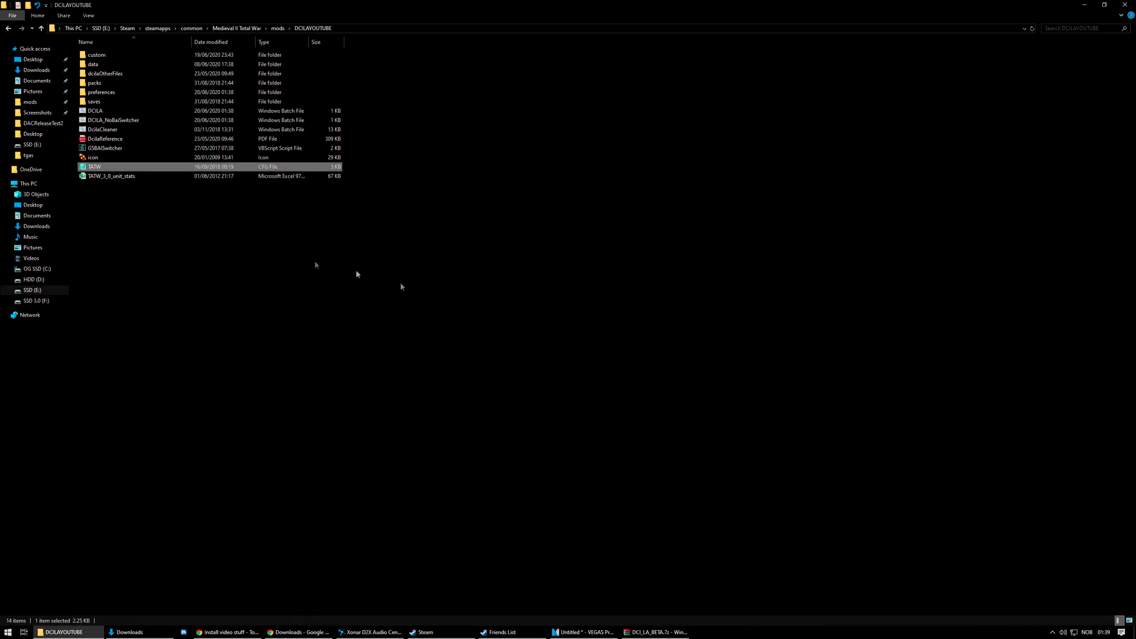
{"action": "left_click", "coordinate": [105, 112]}
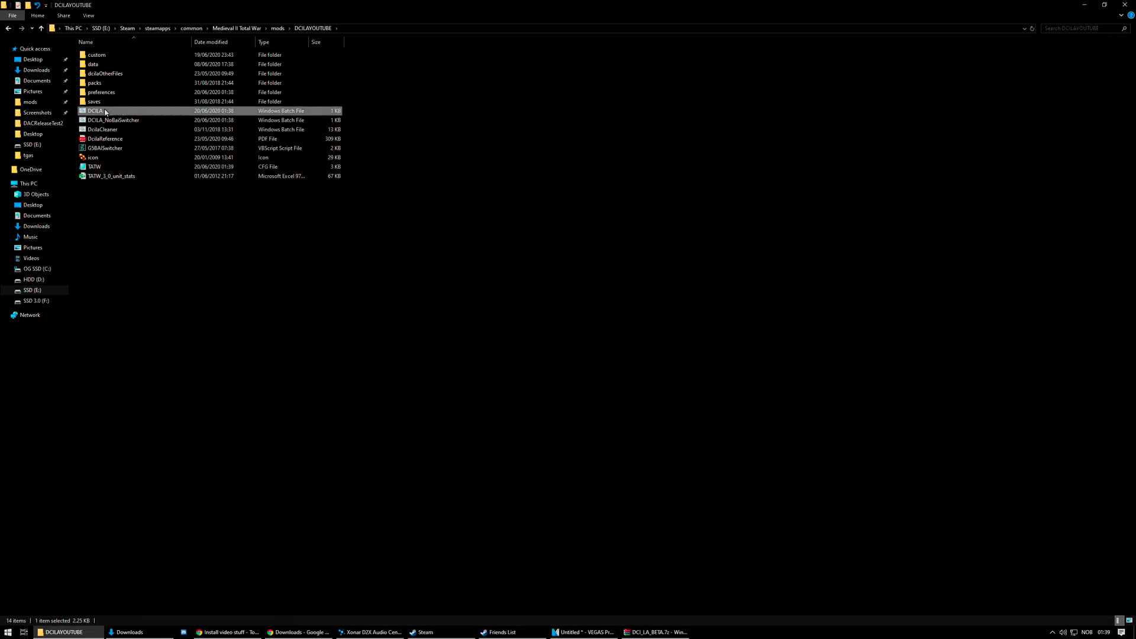
{"action": "right_click", "coordinate": [106, 113]}
{"action": "left_click", "coordinate": [122, 125]}
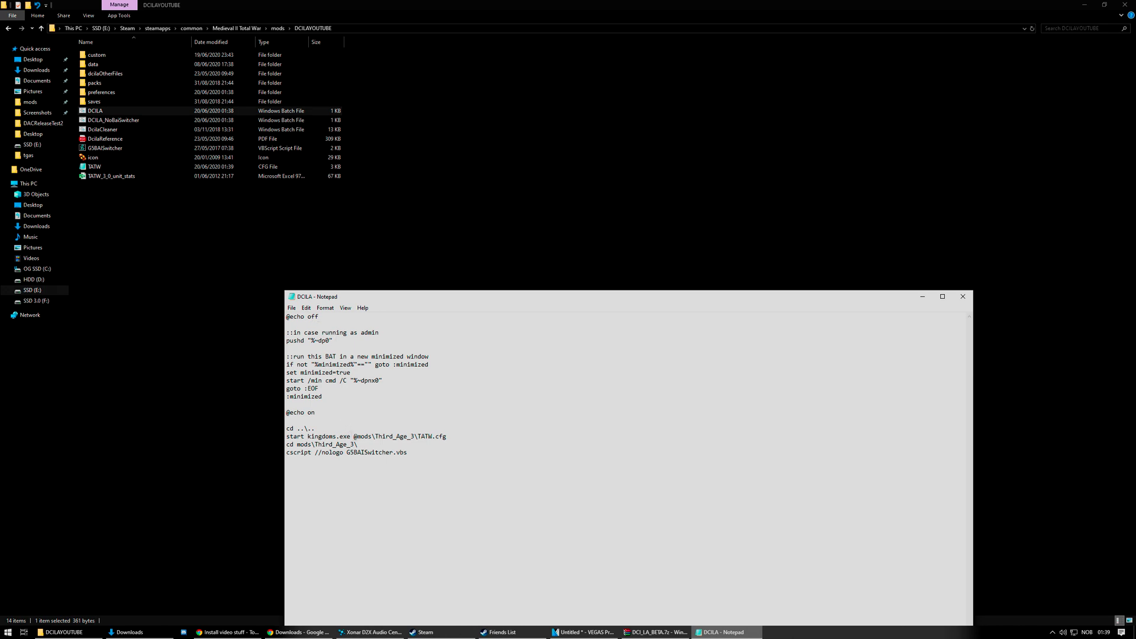
{"action": "left_click_drag", "start_coordinate": [376, 436], "coordinate": [413, 440]}
{"action": "type", "text": "DCILAYOUTUBE"}
{"action": "left_click", "coordinate": [963, 297]}
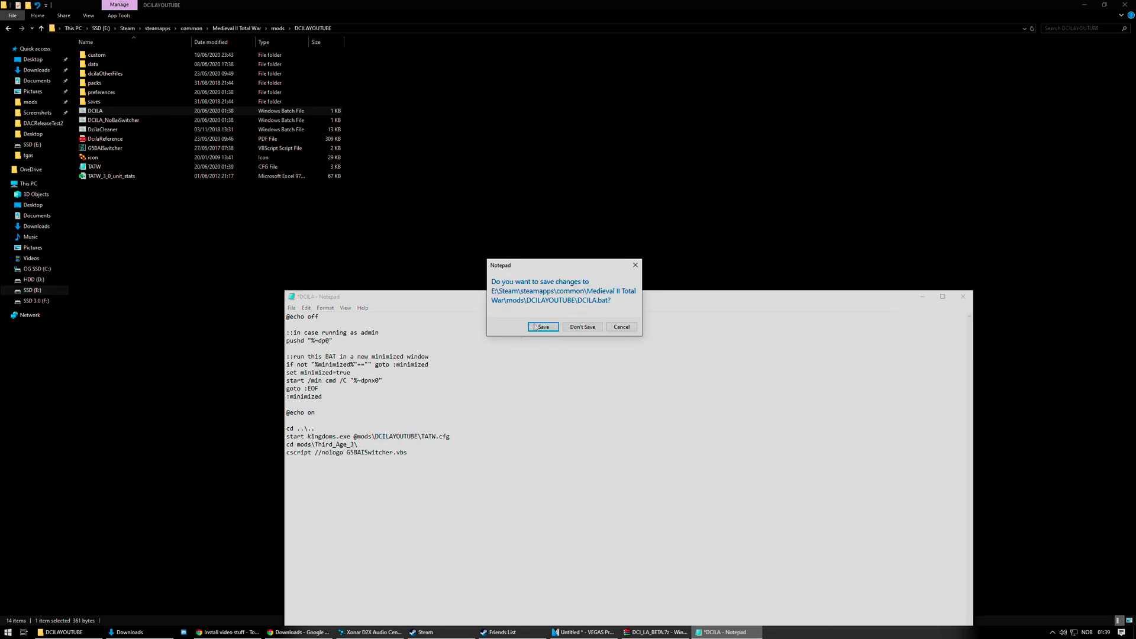
{"action": "left_click", "coordinate": [529, 328]}
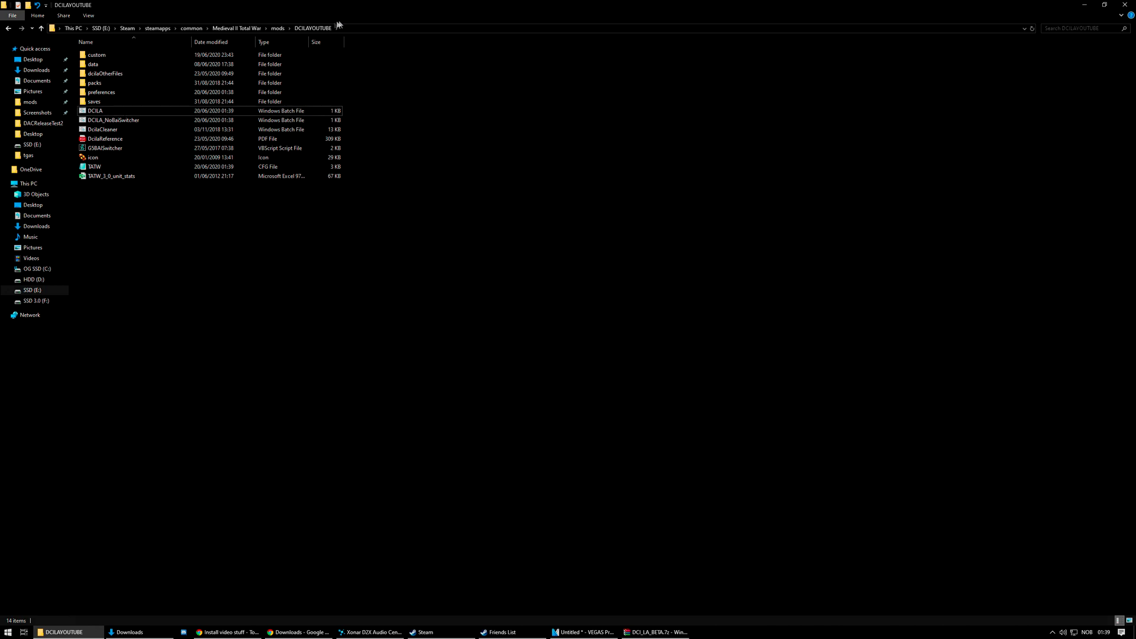
{"action": "double_click", "coordinate": [94, 111]}
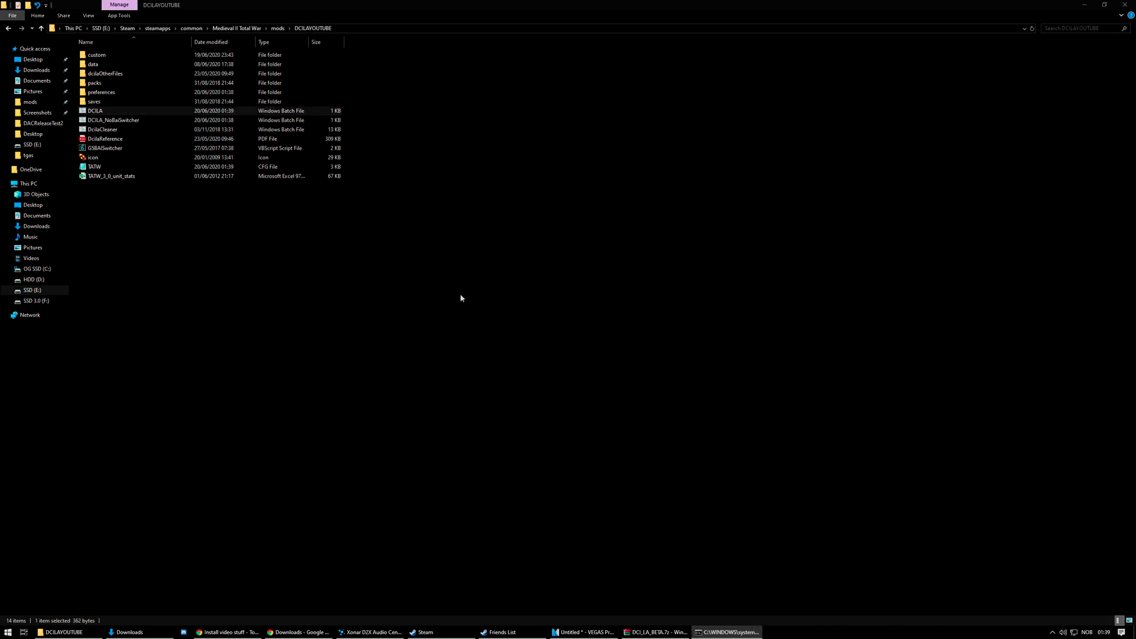
Approve the User Account Control prompt so DCI Last Alliance starts
{"action": "left_click", "coordinate": [523, 376]}
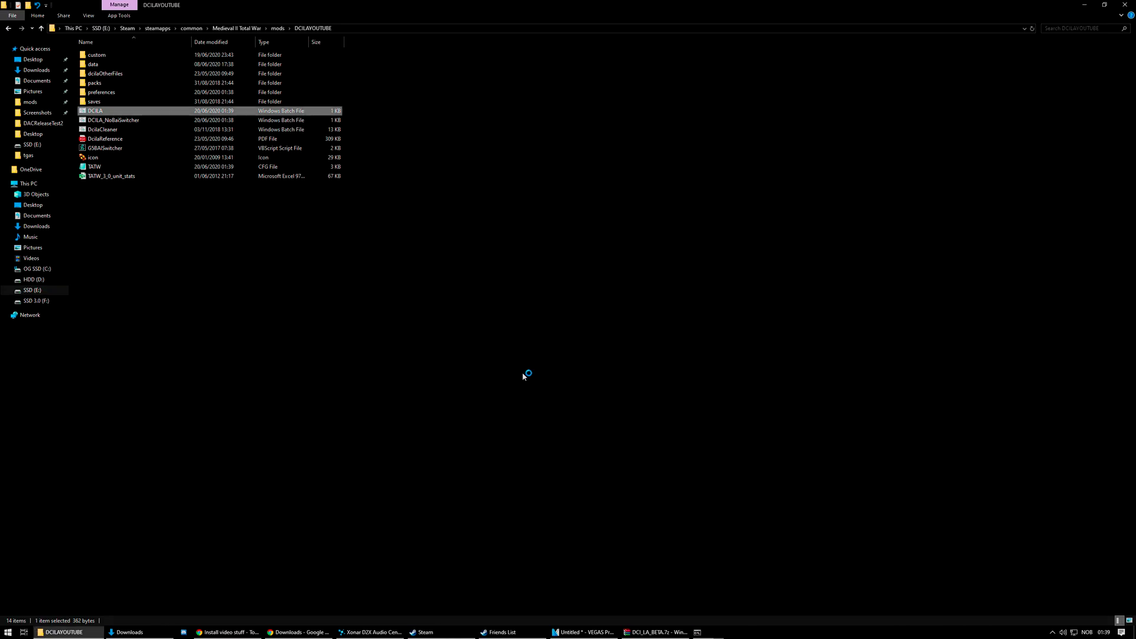